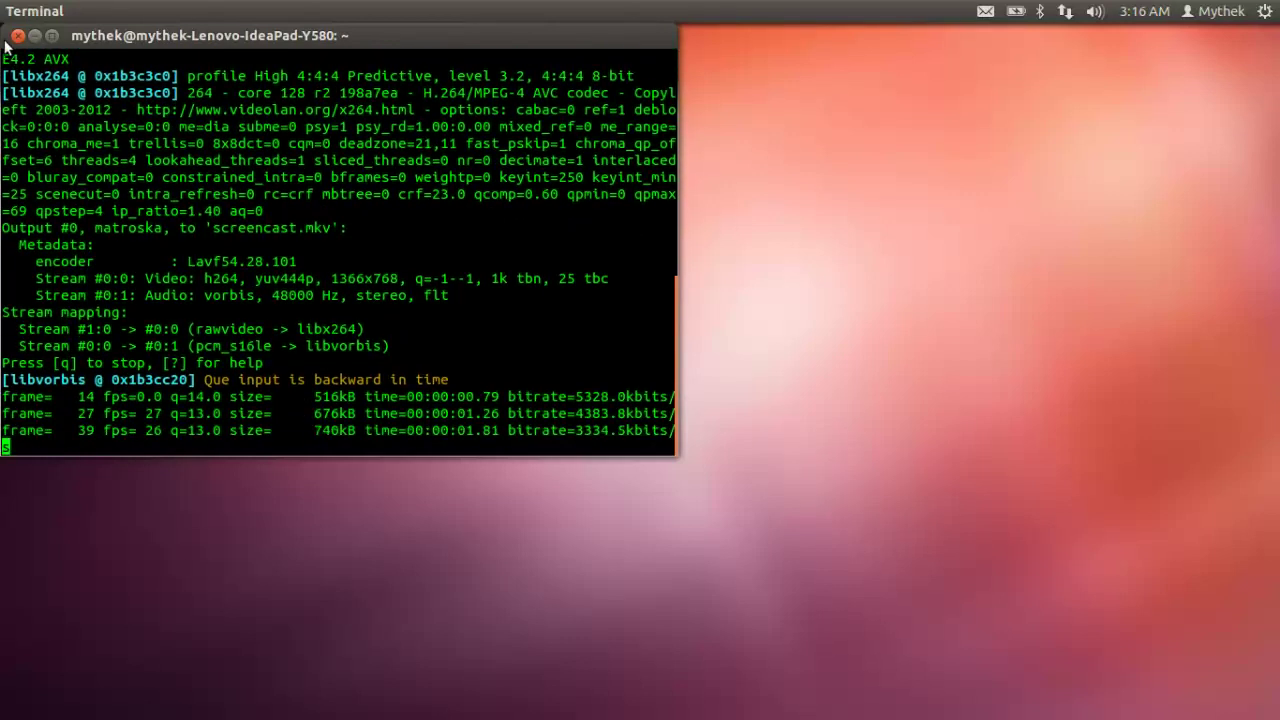
Step: Minimize the terminal that is running the screen recording, leaving its process running
{"action": "left_click", "coordinate": [18, 36]}
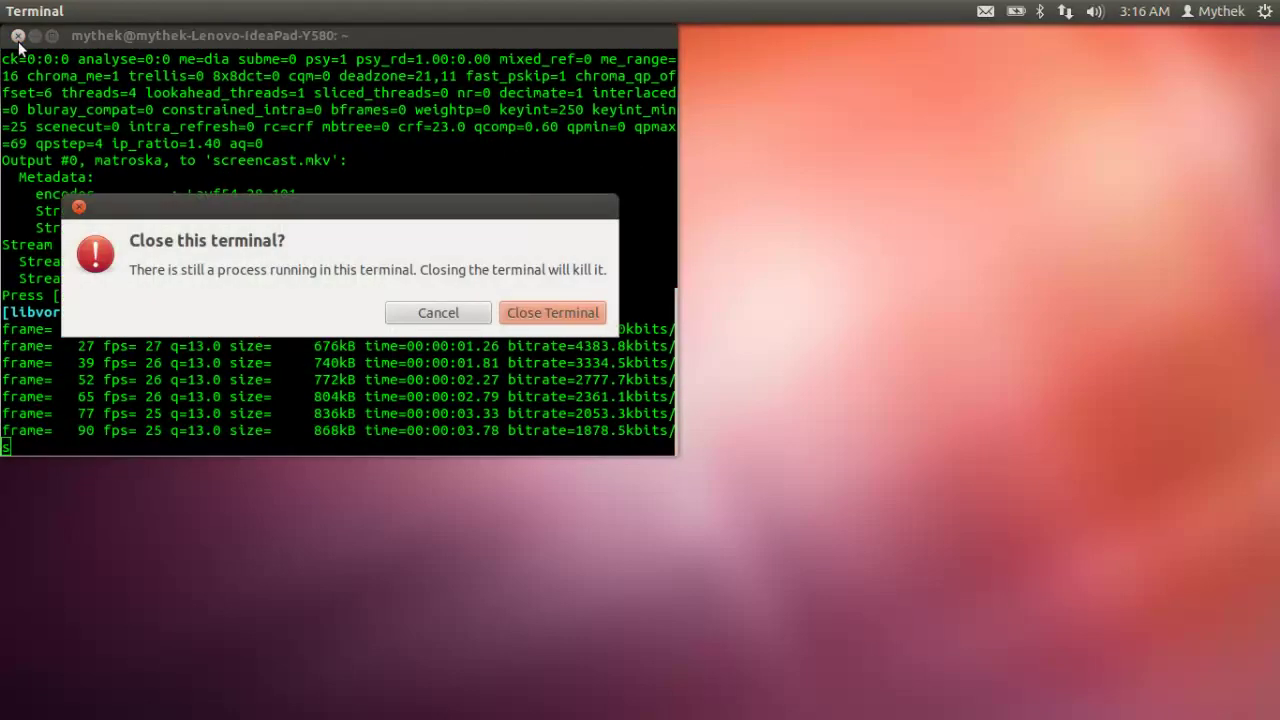
{"action": "left_click", "coordinate": [475, 310]}
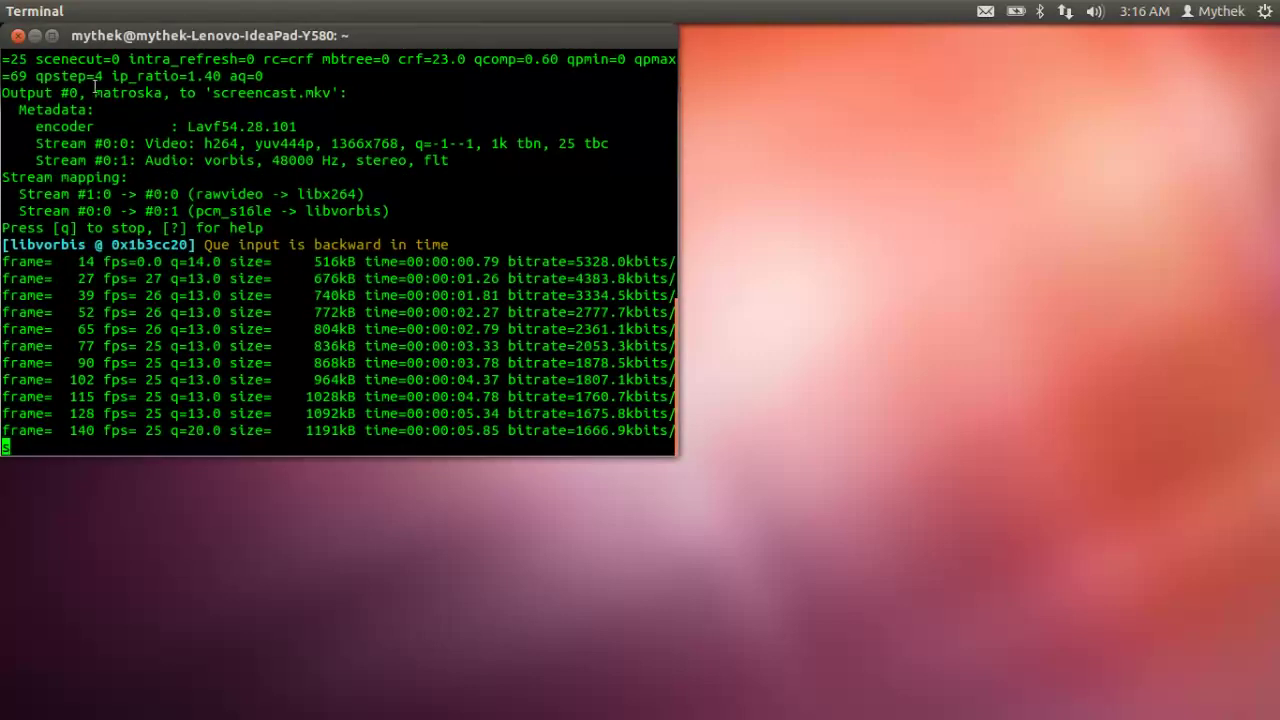
{"action": "left_click", "coordinate": [34, 36]}
{"action": "mouse_move", "coordinate": [2, 6]}
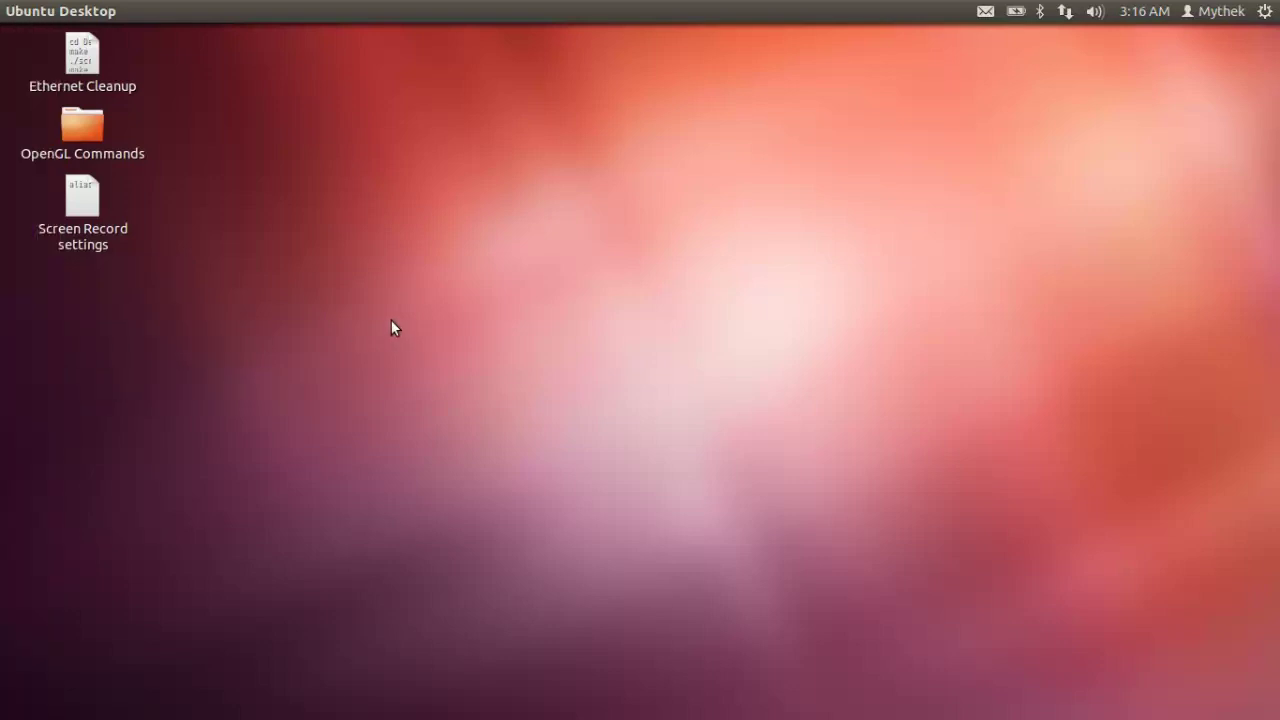
Step: Run sudo apt-get update in a new terminal, authenticating with the account password, and close that terminal
{"action": "key", "text": "ctrl+alt+t"}
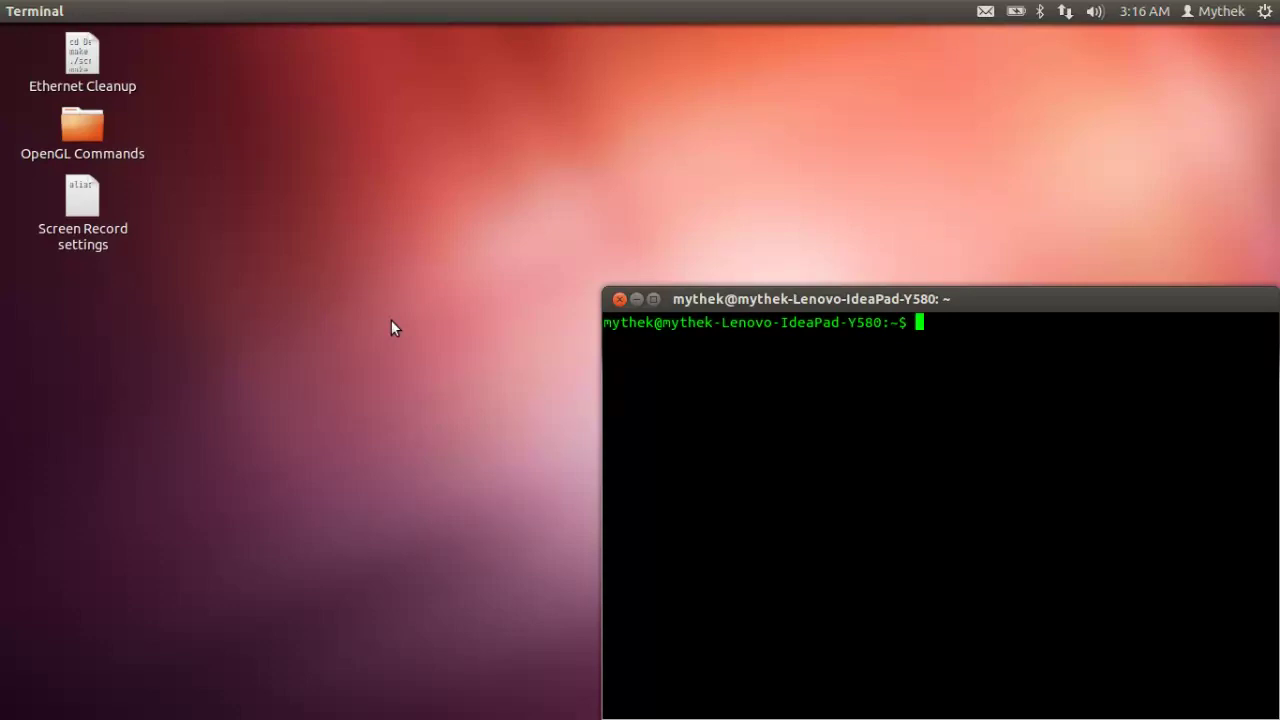
{"action": "type", "text": "sudo apt-get u"}
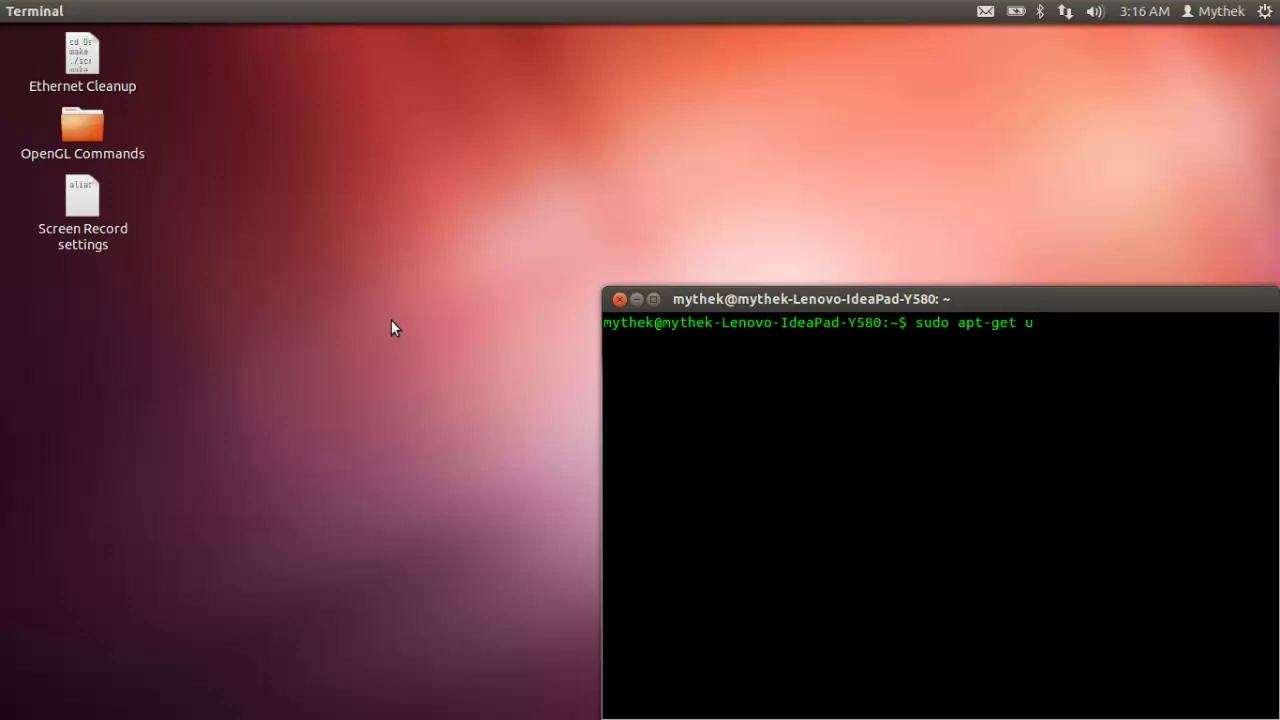
{"action": "type", "text": "pdate"}
{"action": "key", "text": "Return"}
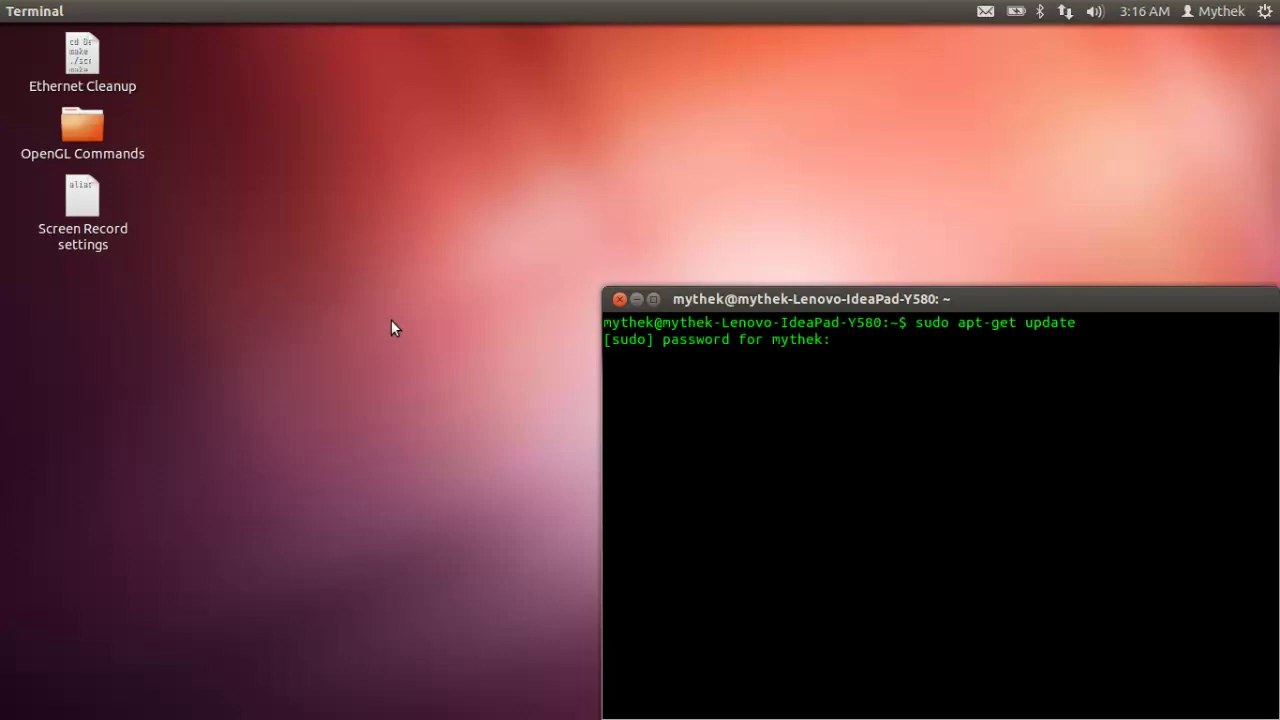
{"action": "key", "text": "Return"}
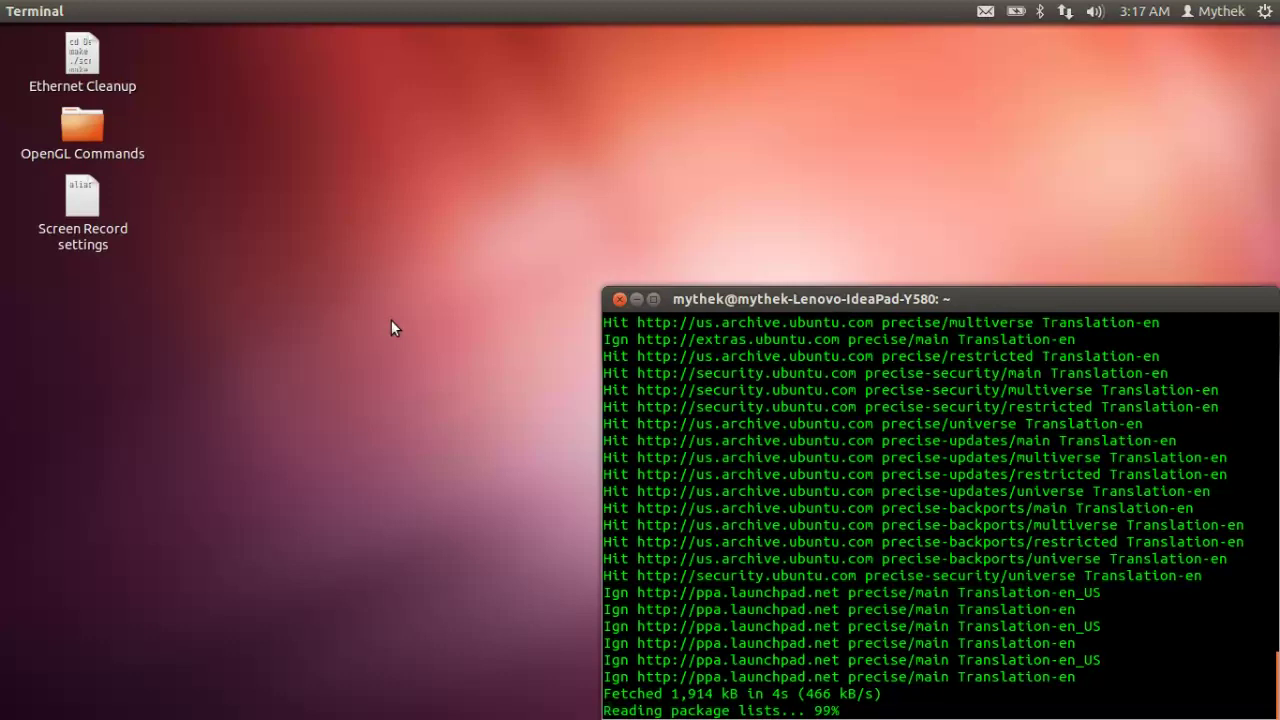
{"action": "left_click", "coordinate": [620, 300]}
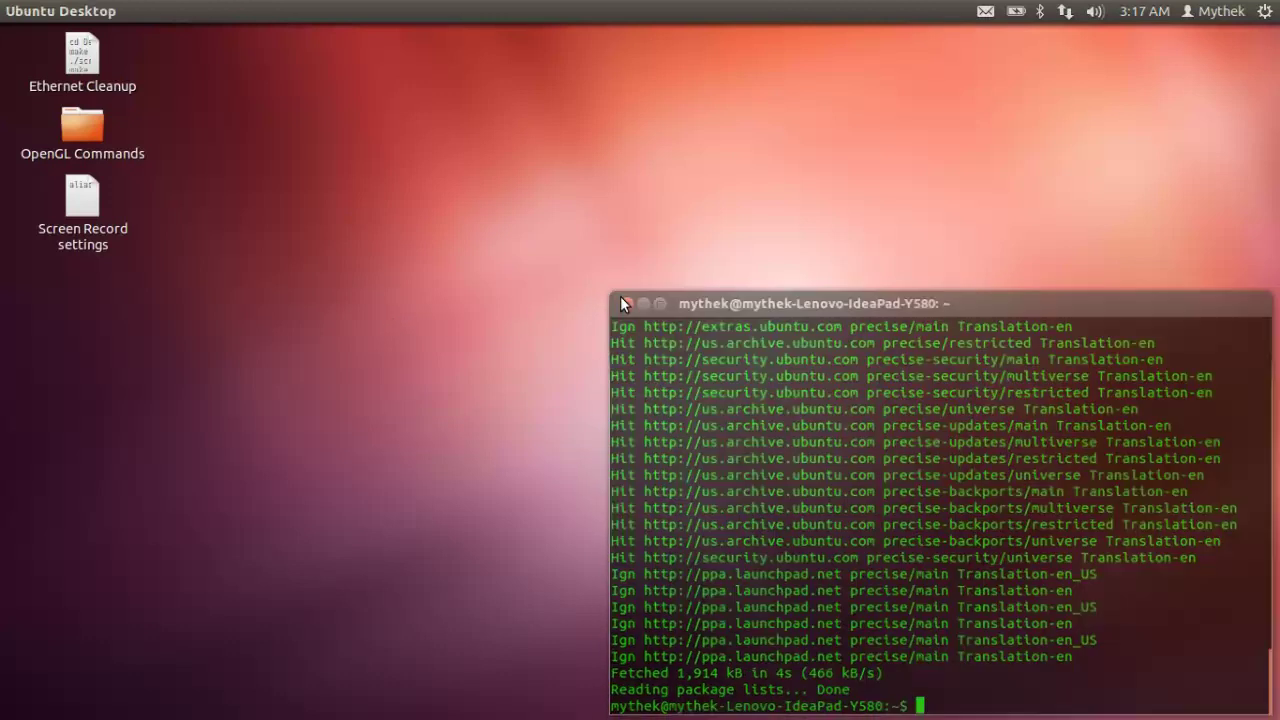
Step: Disconnect the wired network and reconnect it through Wired connection 1
{"action": "left_click", "coordinate": [1067, 10]}
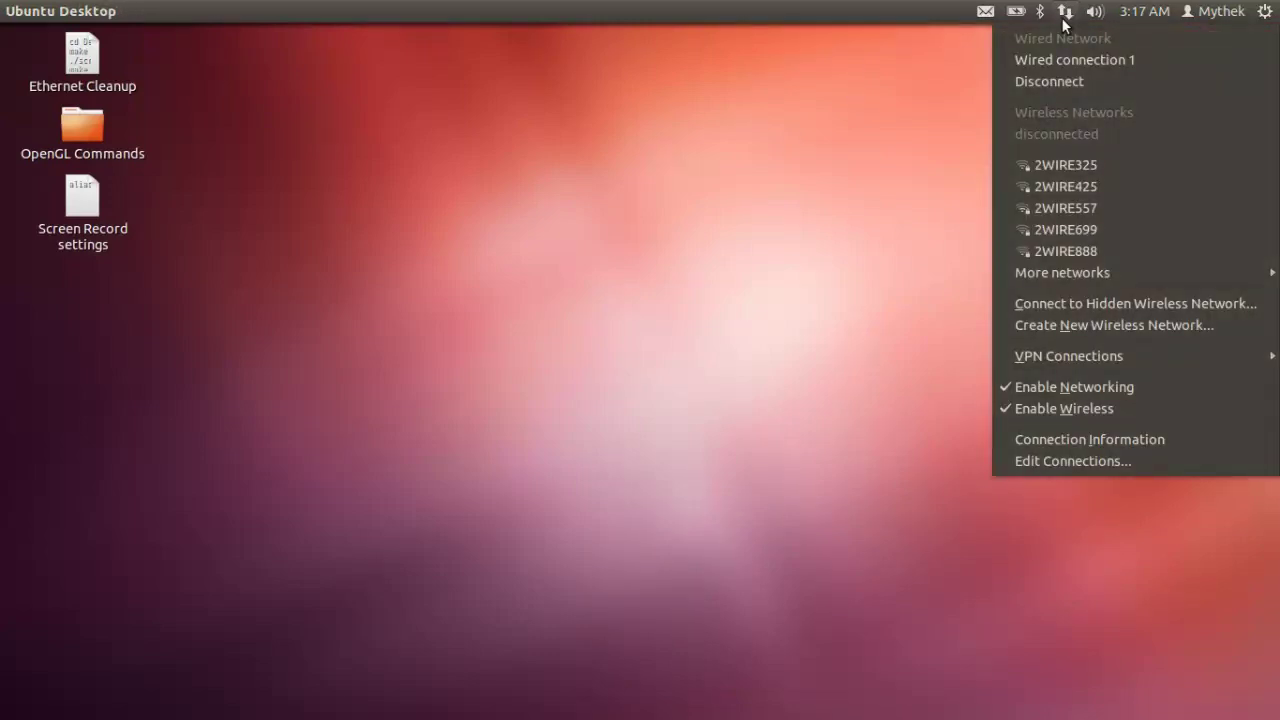
{"action": "left_click", "coordinate": [1052, 83]}
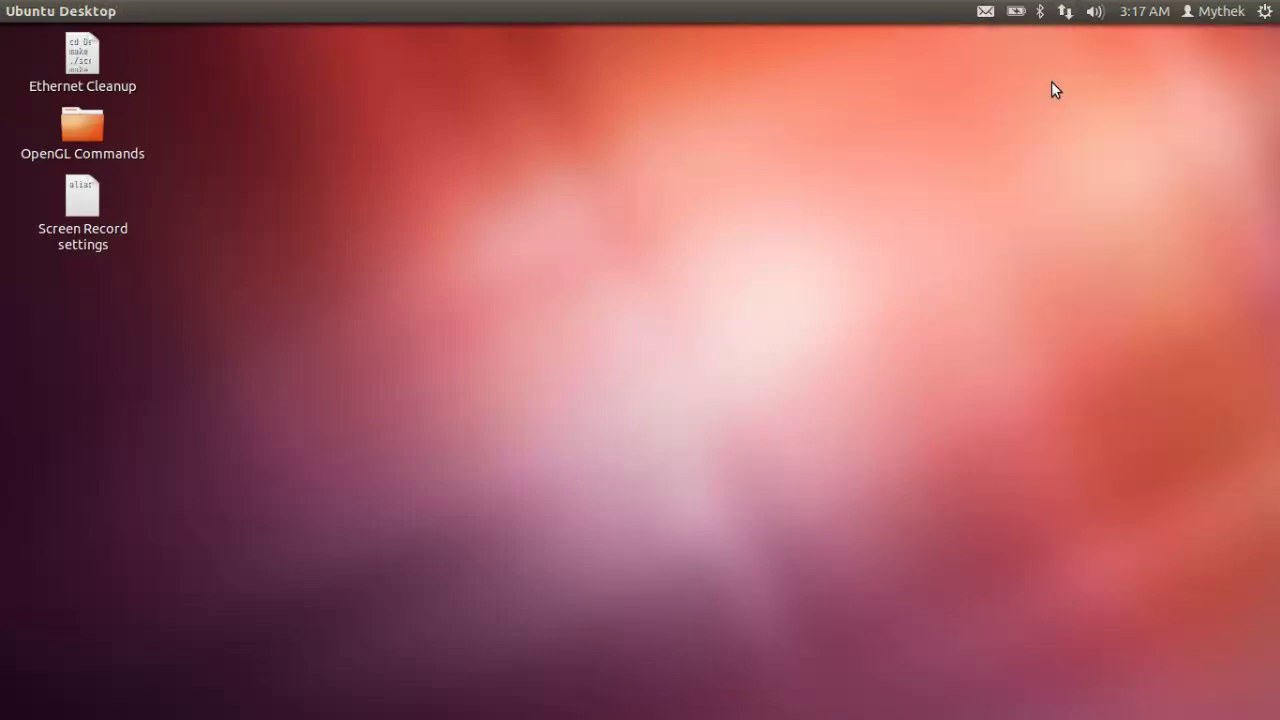
{"action": "left_click", "coordinate": [1065, 11]}
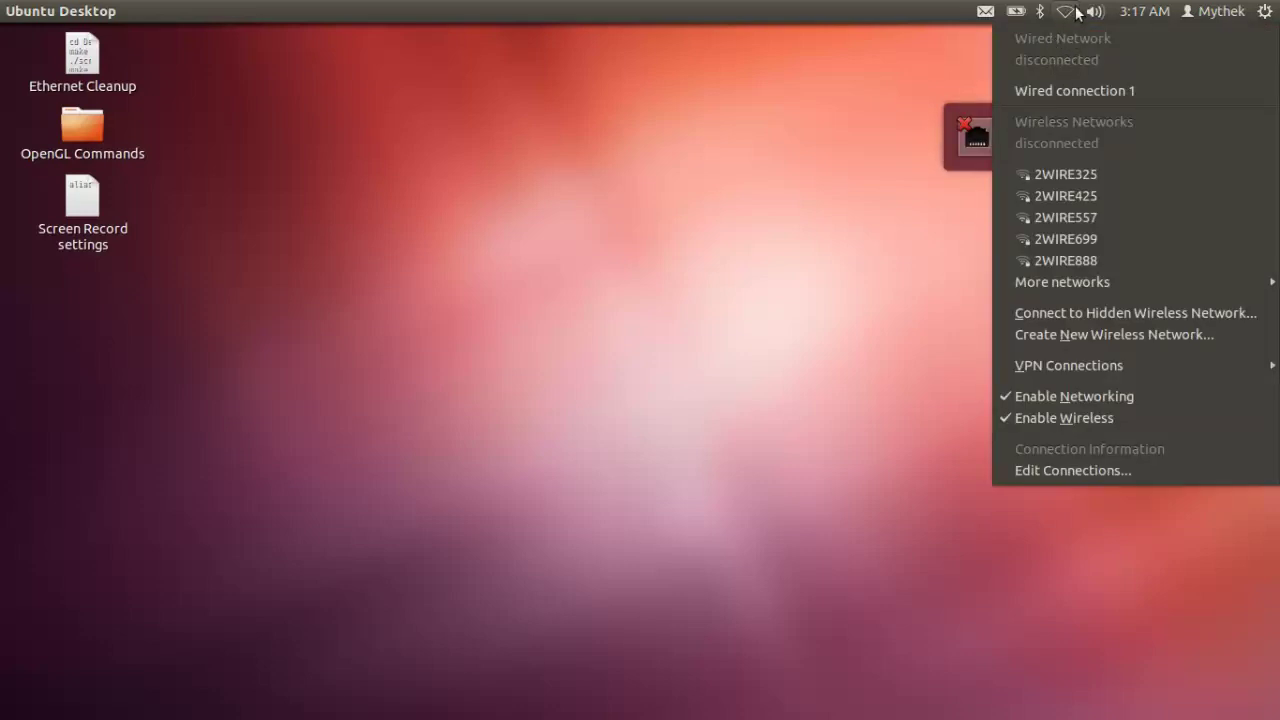
{"action": "left_click", "coordinate": [1065, 91]}
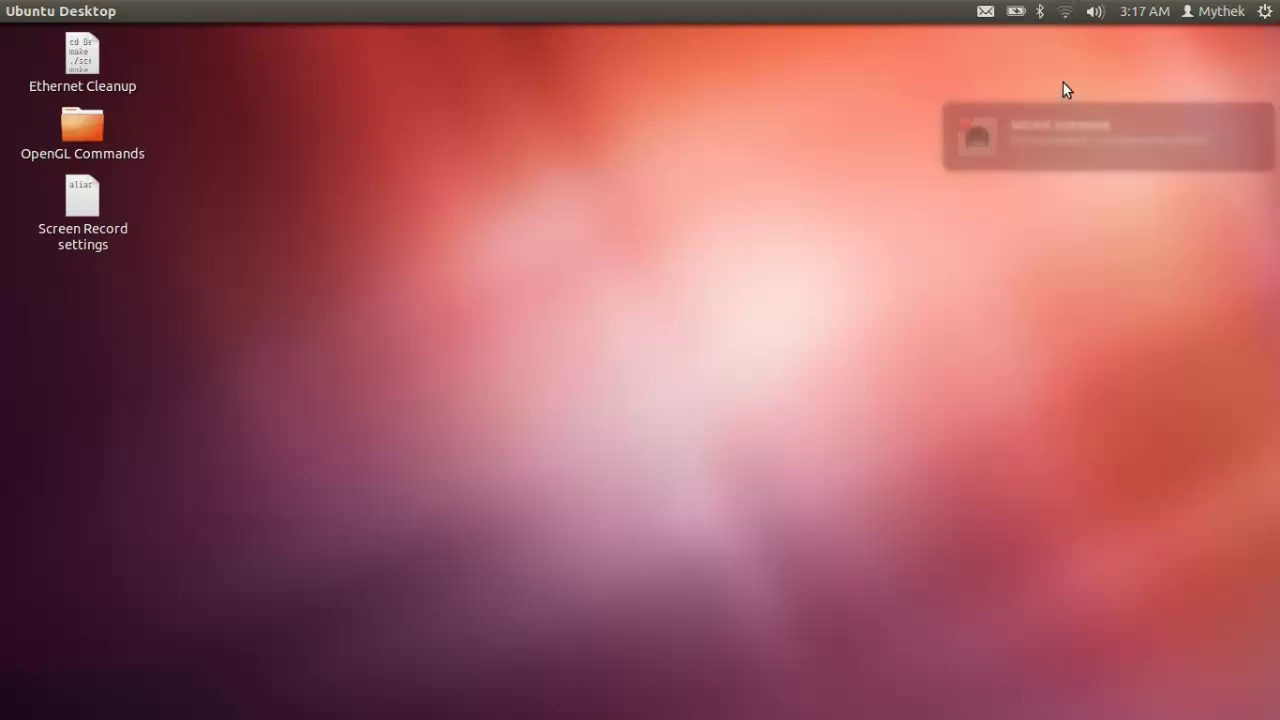
{"action": "left_click", "coordinate": [1066, 11]}
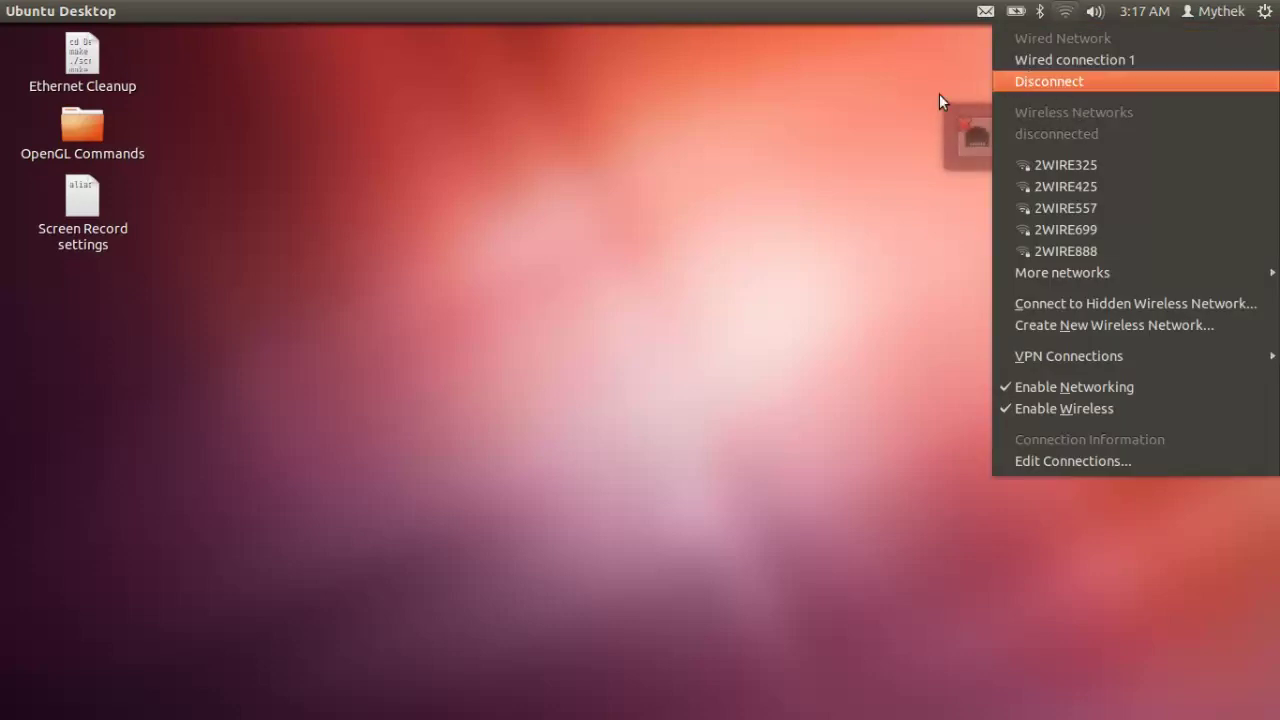
{"action": "left_click", "coordinate": [700, 85]}
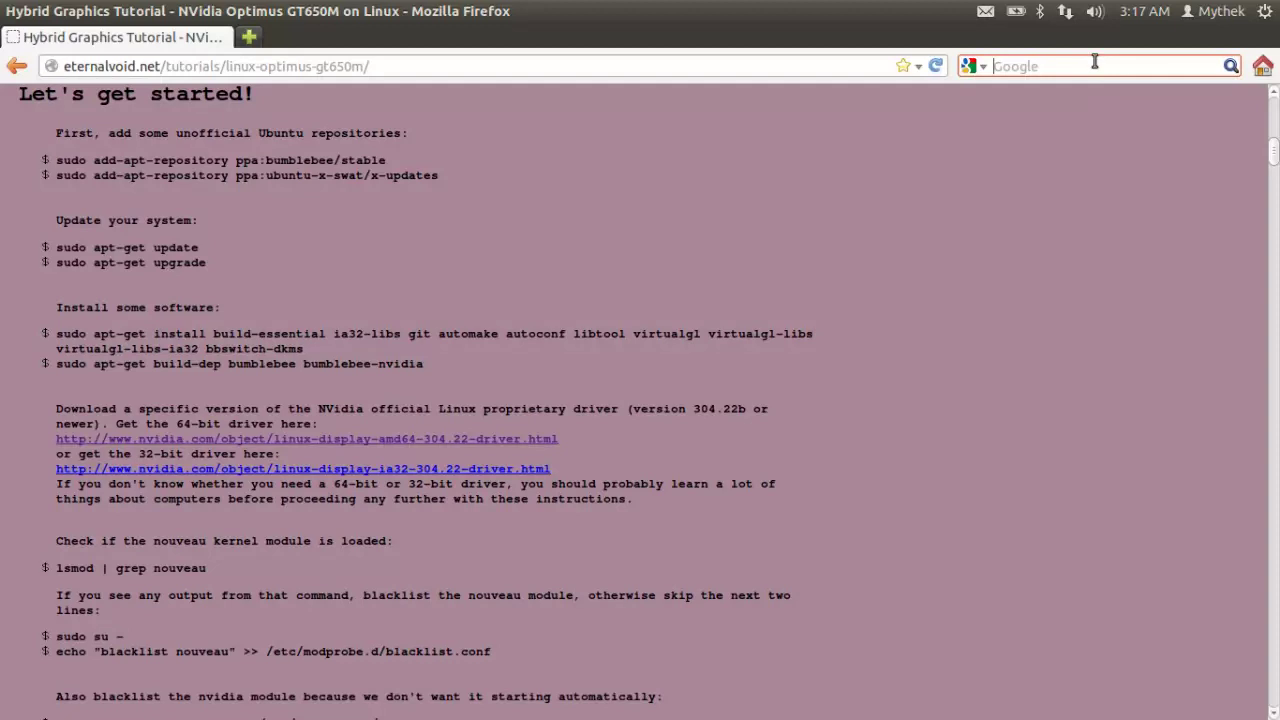
Step: Search Google in Firefox for "mythek ethernet drivers" and open the "12.04.1 Ethernet not working" Ubuntu Forums thread
{"action": "type", "text": "mythek"}
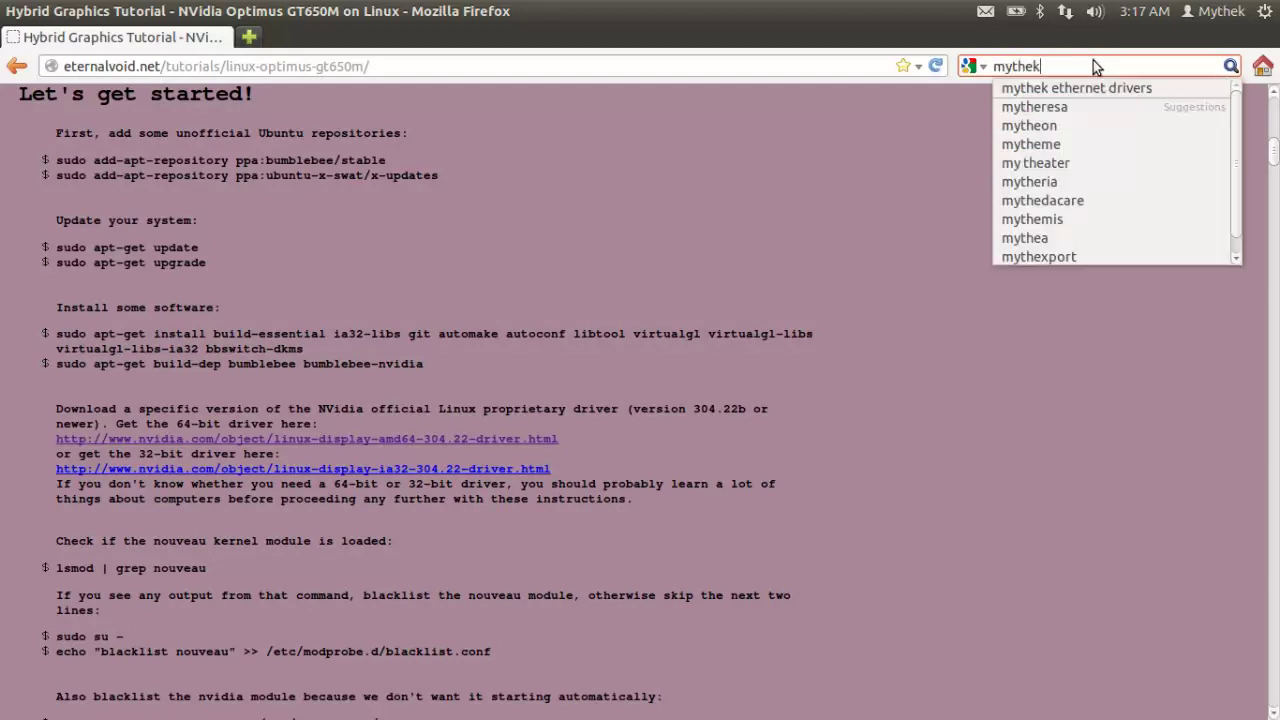
{"action": "key", "text": "Down"}
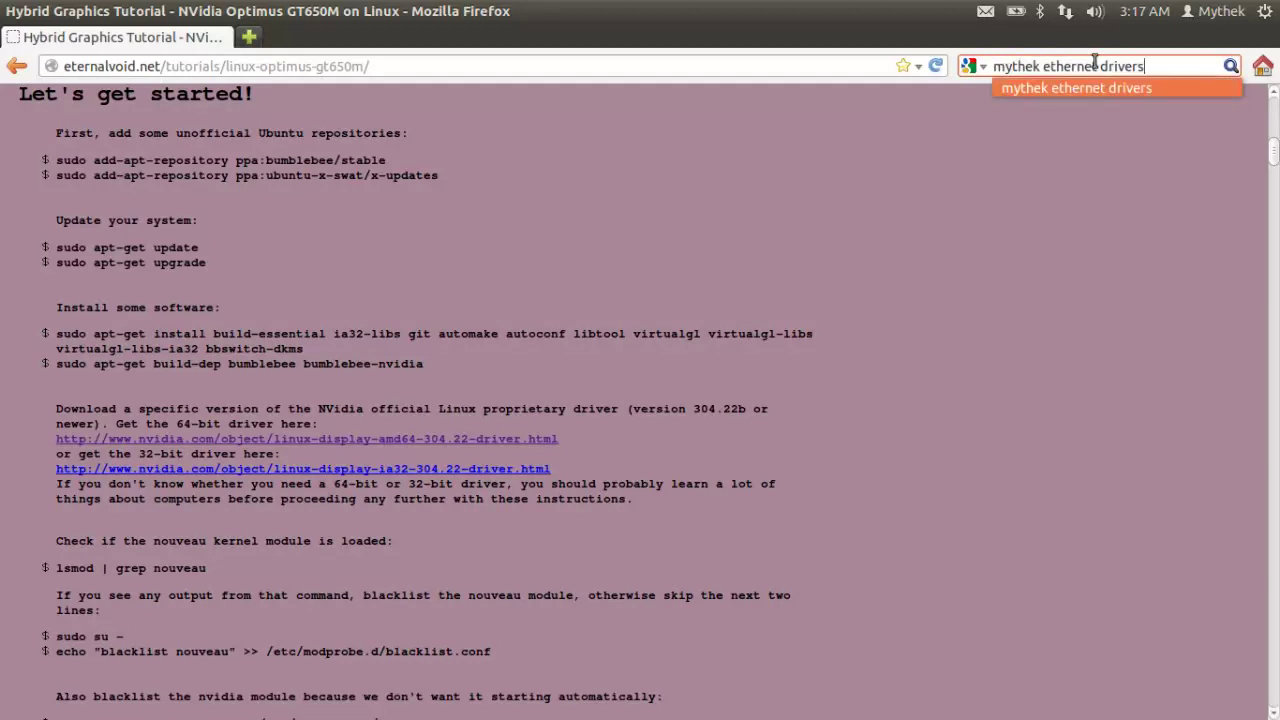
{"action": "key", "text": "Return"}
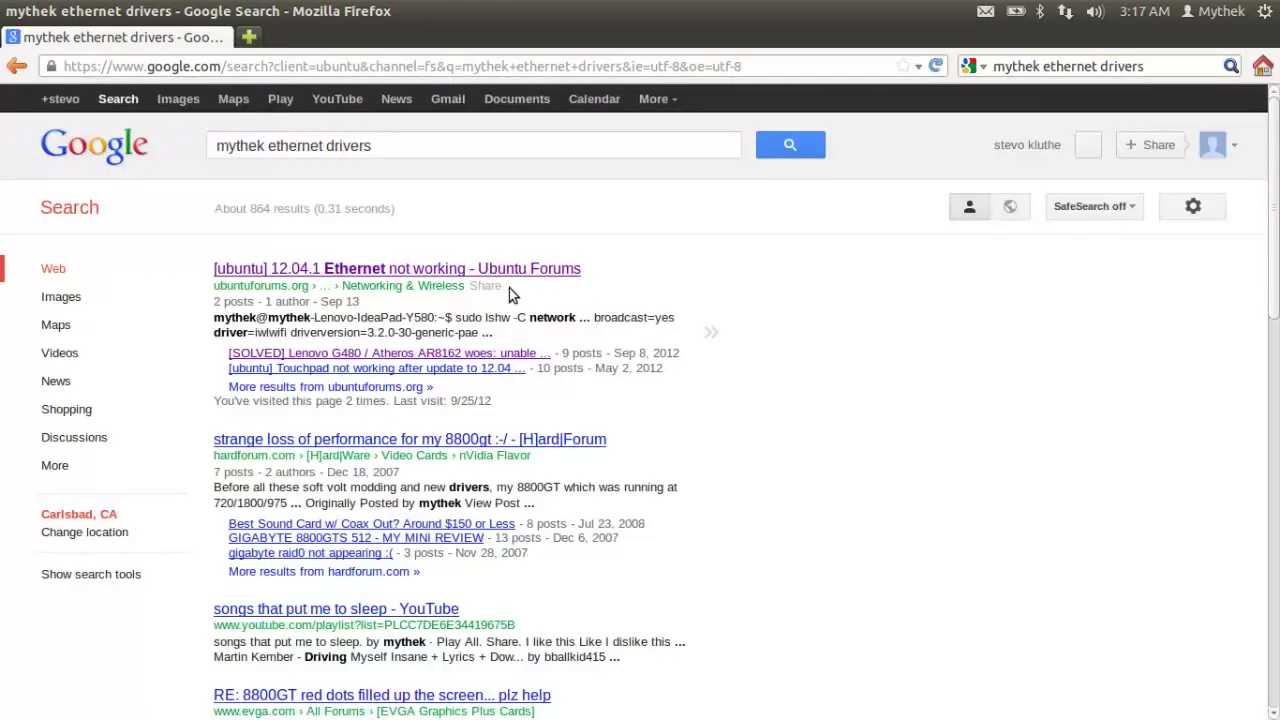
{"action": "left_click", "coordinate": [489, 272]}
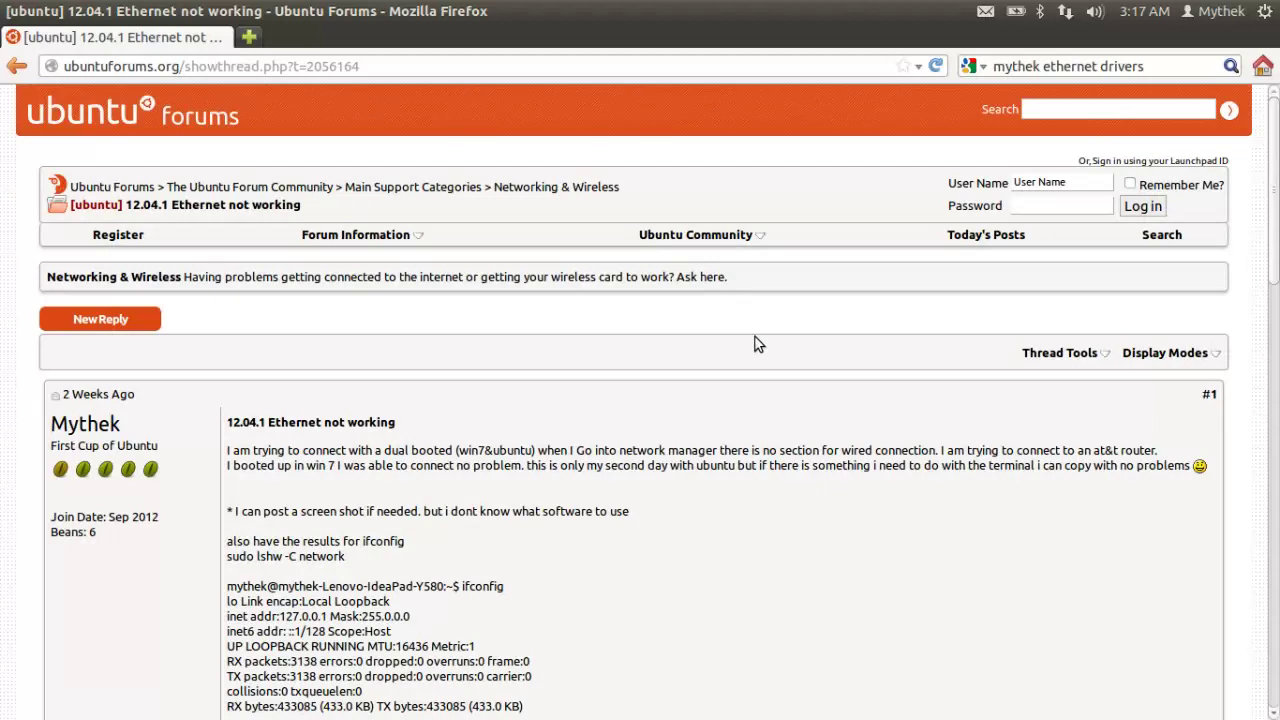
Step: Follow the help link in the thread's second post and go to page 1 of the linked Lenovo G480 / Atheros AR8162 thread
{"action": "scroll", "coordinate": [757, 344], "scroll_direction": "down", "scroll_amount": 12}
{"action": "scroll", "coordinate": [757, 344], "scroll_direction": "down", "scroll_amount": 6}
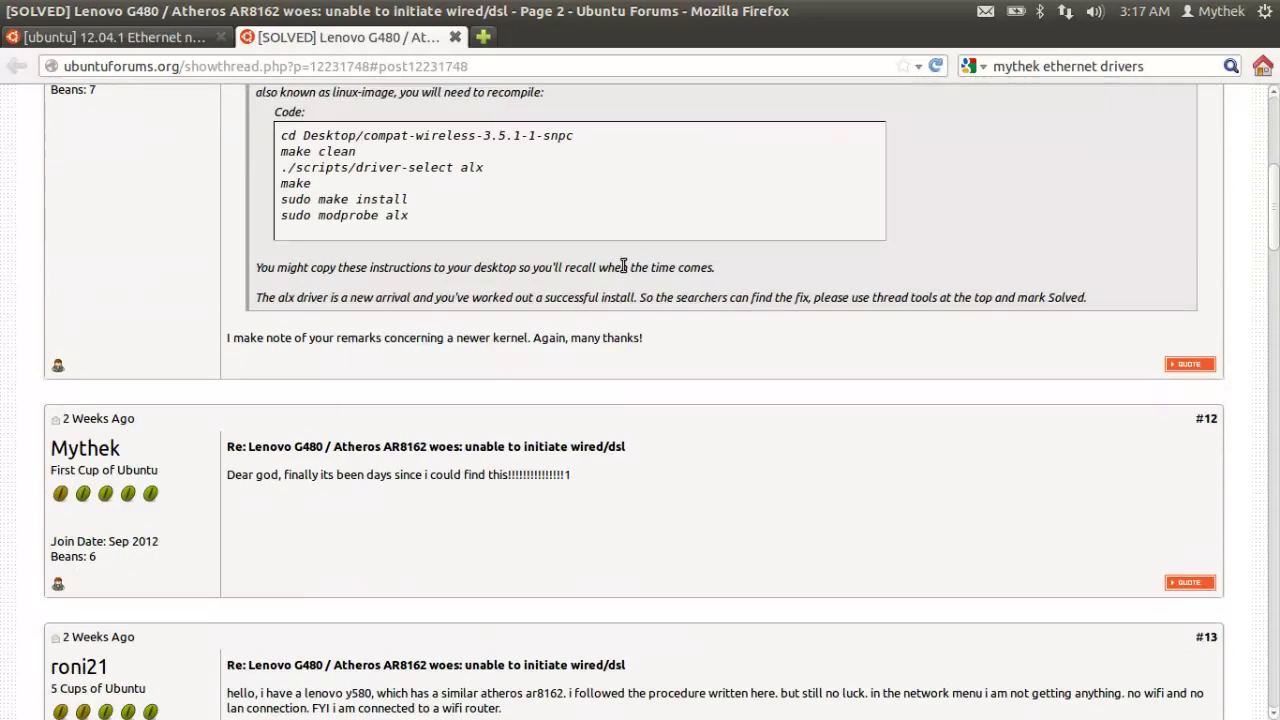
{"action": "scroll", "coordinate": [623, 265], "scroll_direction": "up", "scroll_amount": 5}
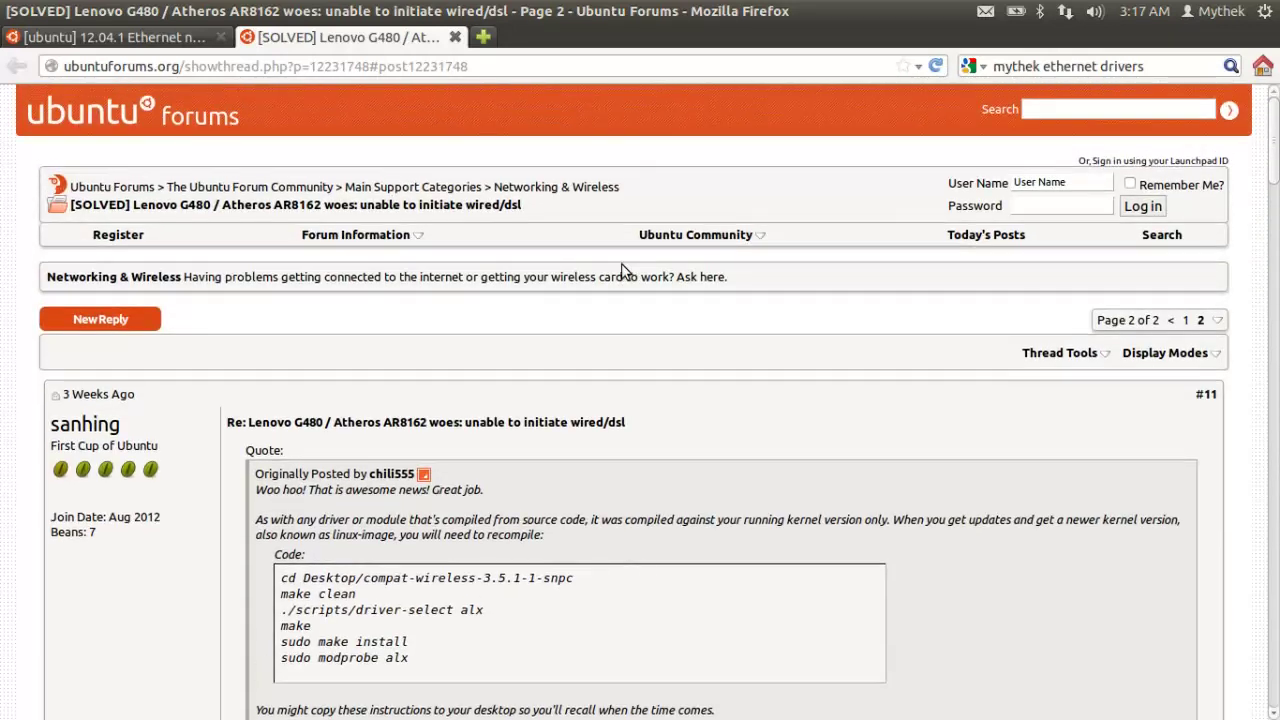
{"action": "left_click", "coordinate": [1183, 322]}
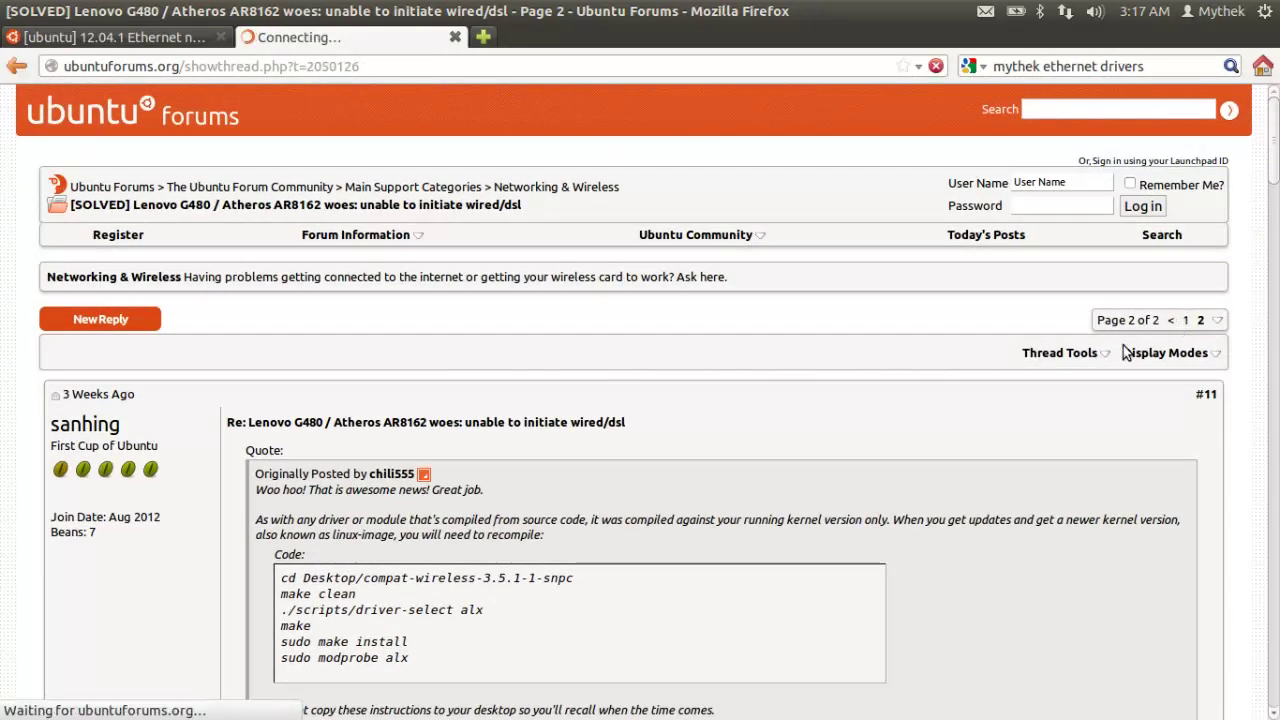
Step: Find post #4 in the Atheros AR8162 thread and highlight its block of alx driver installation commands
{"action": "scroll", "coordinate": [880, 378], "scroll_direction": "down", "scroll_amount": 10}
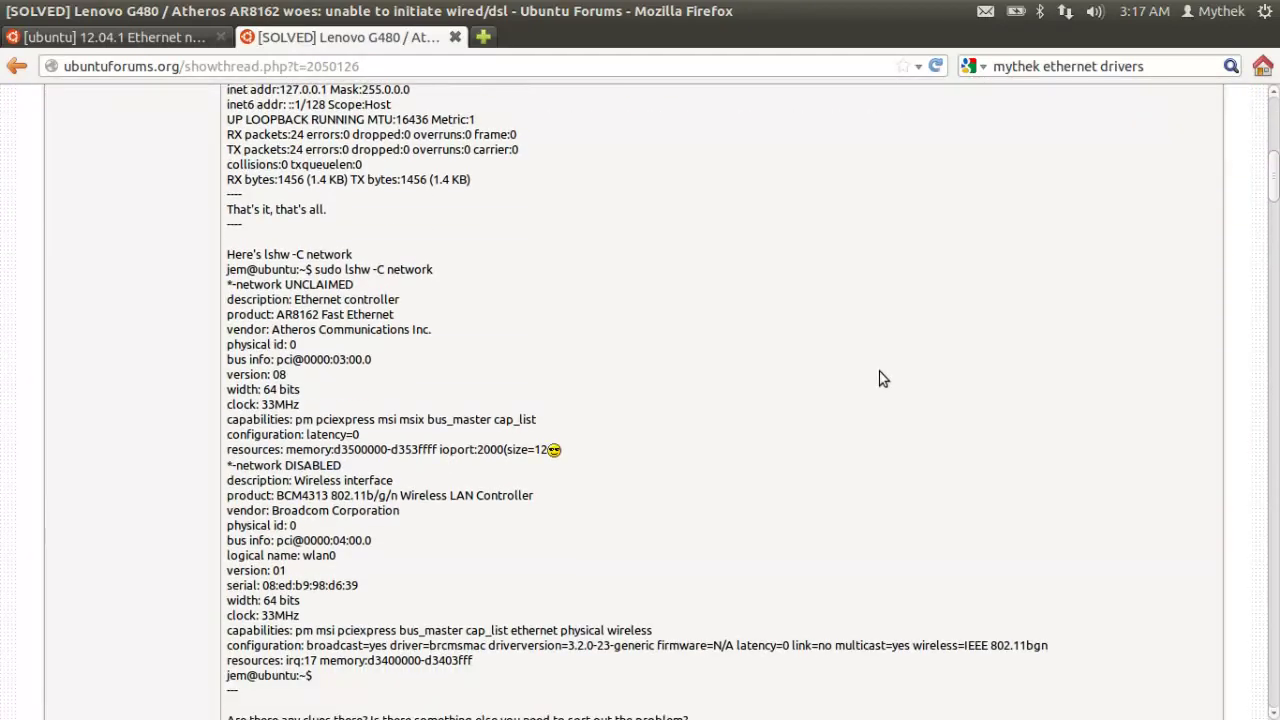
{"action": "scroll", "coordinate": [880, 378], "scroll_direction": "down", "scroll_amount": 12}
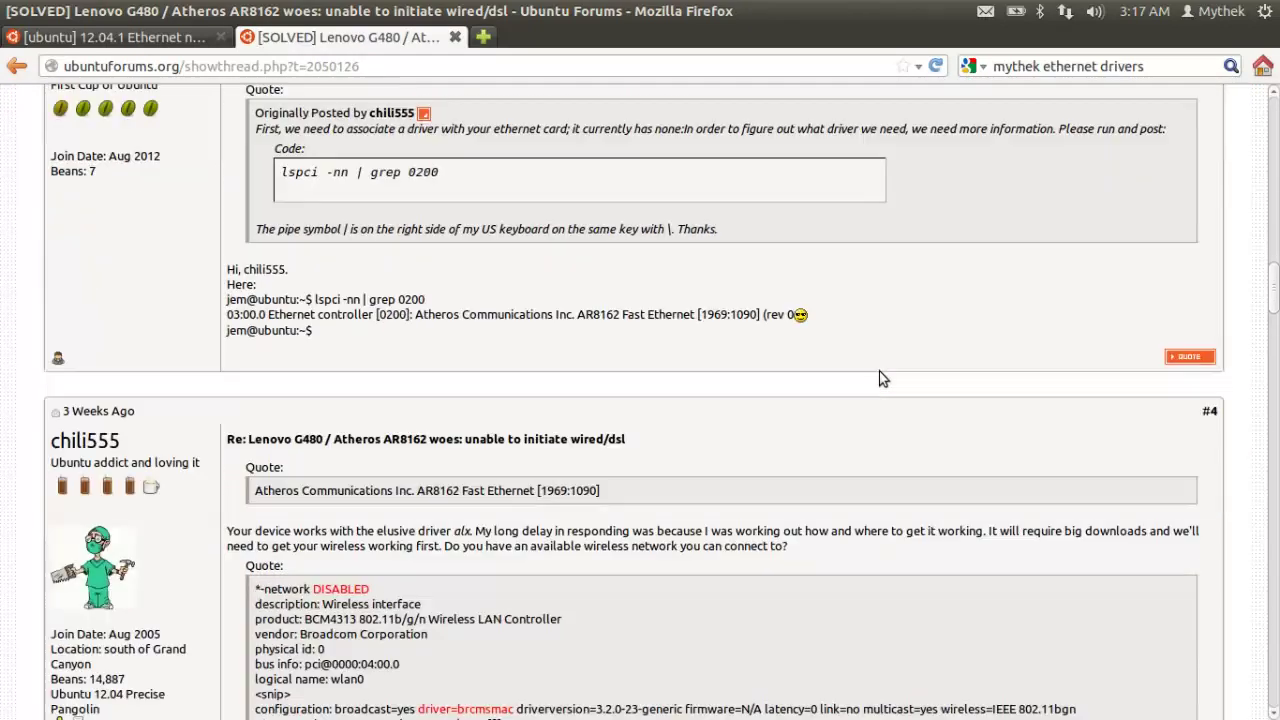
{"action": "scroll", "coordinate": [883, 378], "scroll_direction": "down", "scroll_amount": 1}
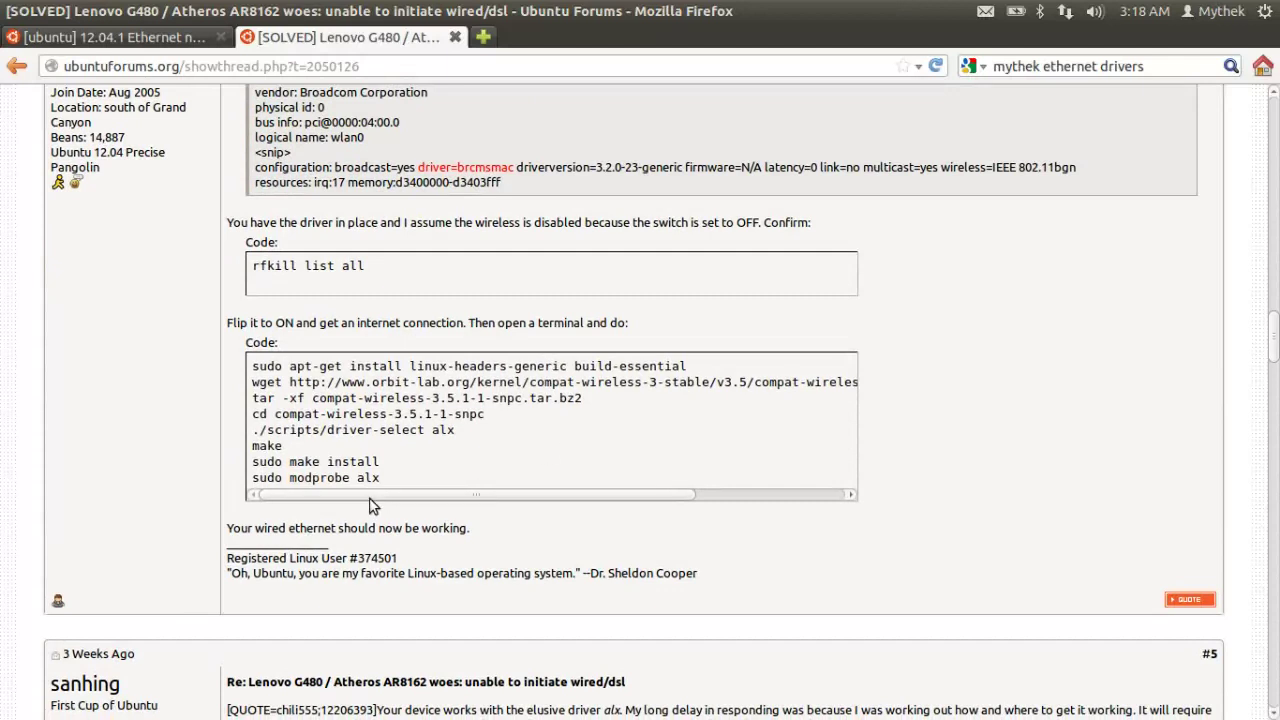
{"action": "left_click_drag", "start_coordinate": [407, 478], "coordinate": [232, 363]}
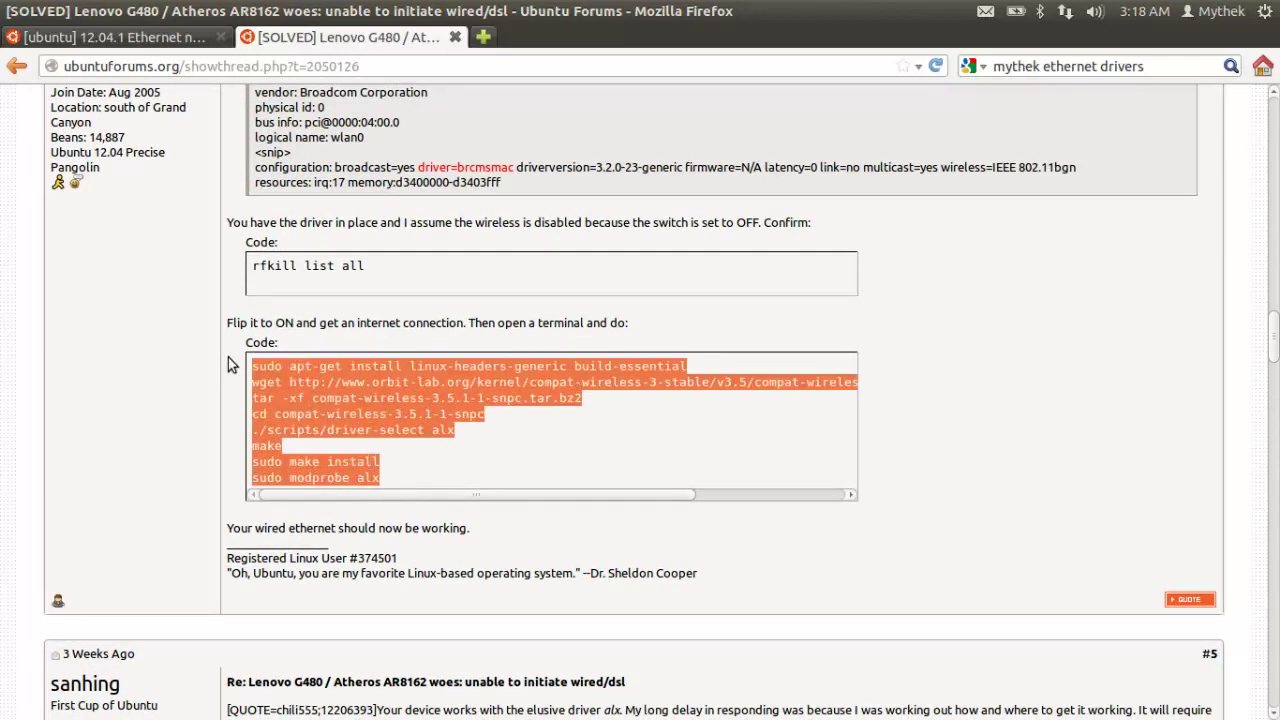
{"action": "left_click", "coordinate": [232, 364]}
Step: Review the posts around the installation commands, and close the solved thread's tab and the browser
{"action": "scroll", "coordinate": [232, 364], "scroll_direction": "up", "scroll_amount": 4}
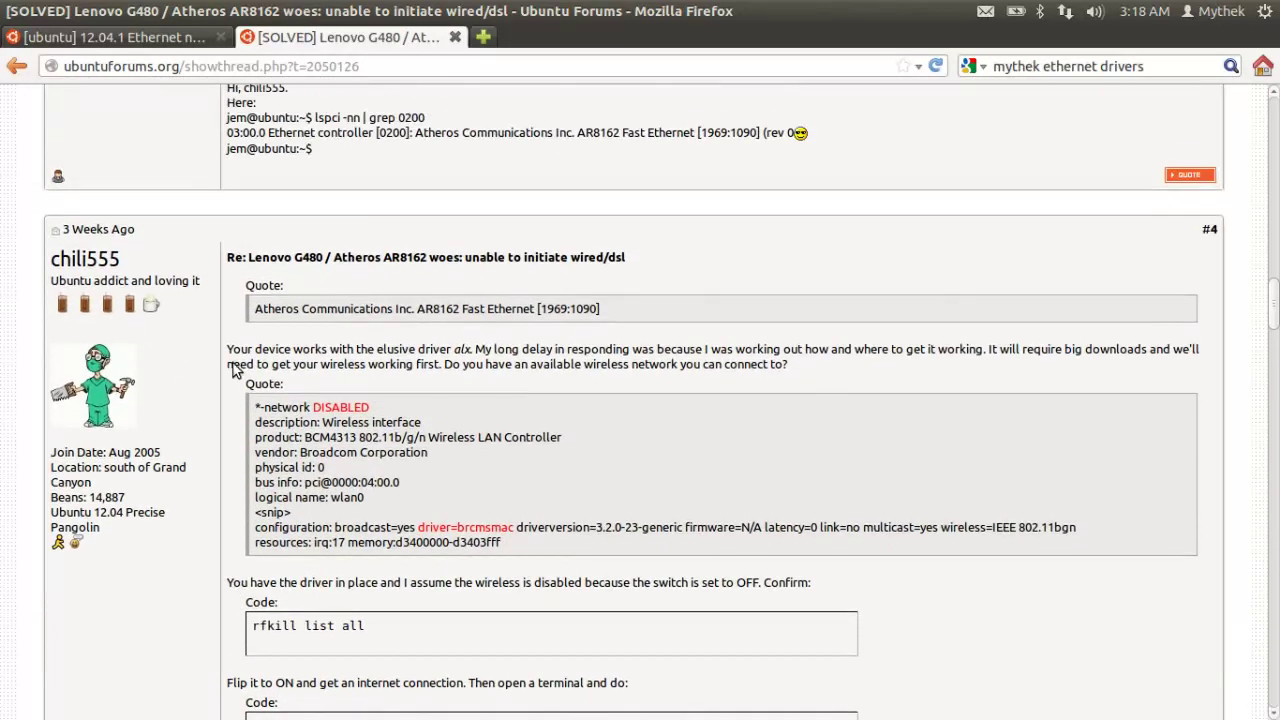
{"action": "scroll", "coordinate": [232, 364], "scroll_direction": "up", "scroll_amount": 3}
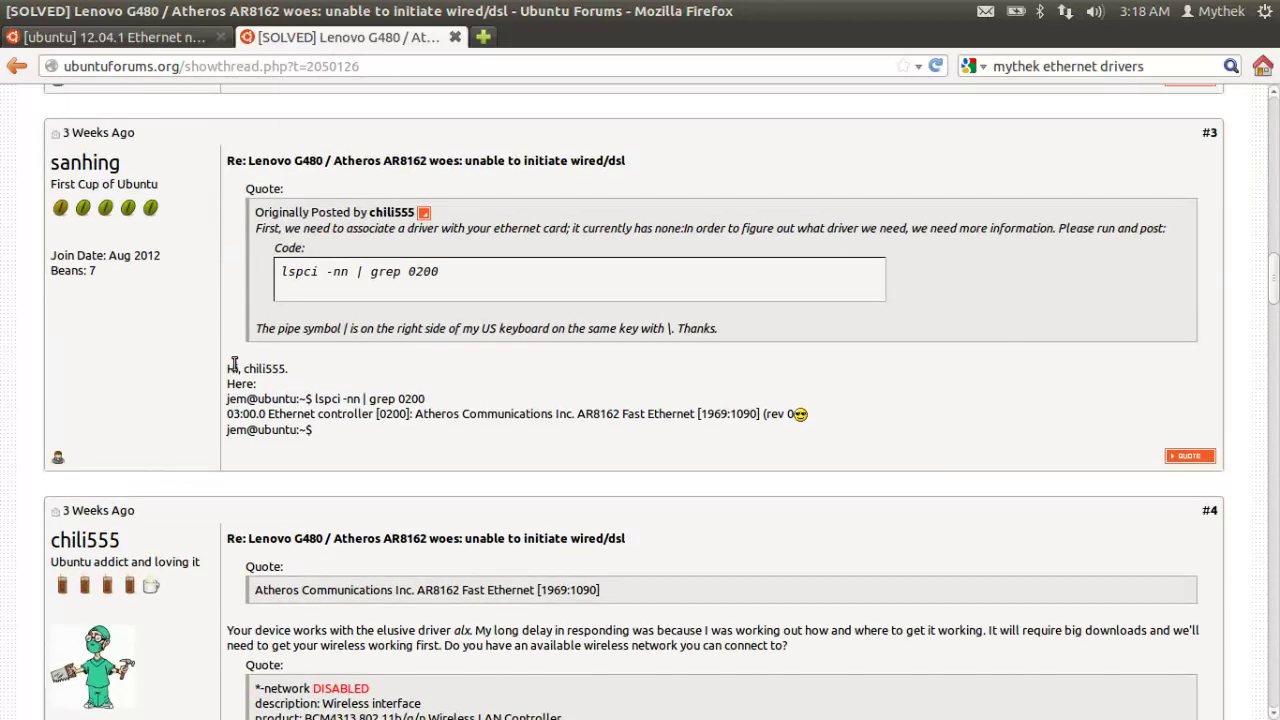
{"action": "scroll", "coordinate": [232, 364], "scroll_direction": "down", "scroll_amount": 9}
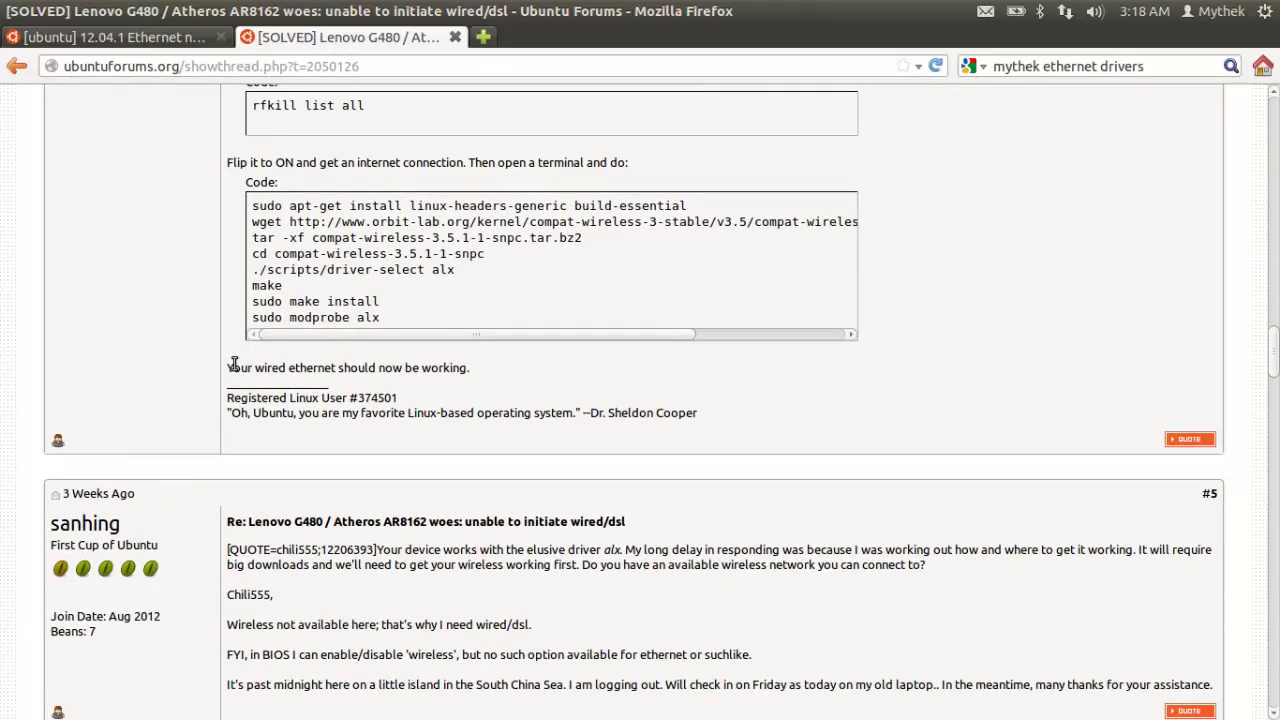
{"action": "scroll", "coordinate": [233, 364], "scroll_direction": "down", "scroll_amount": 2}
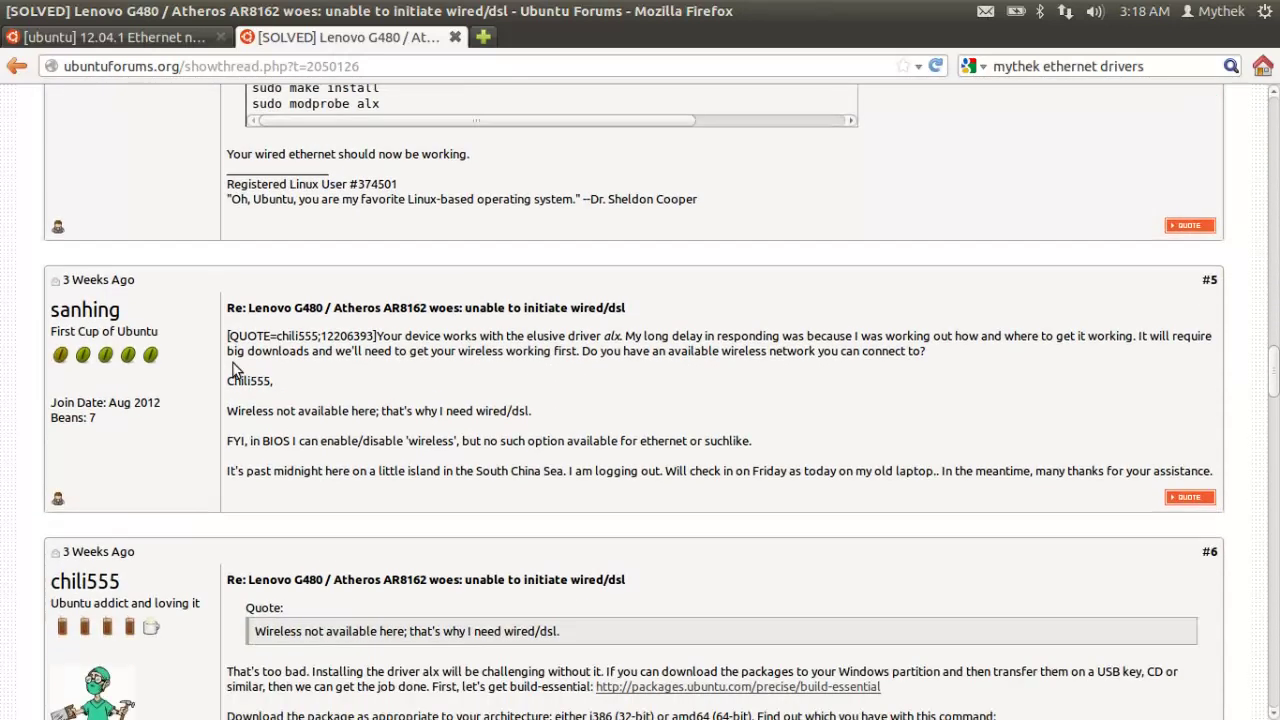
{"action": "left_click", "coordinate": [455, 41]}
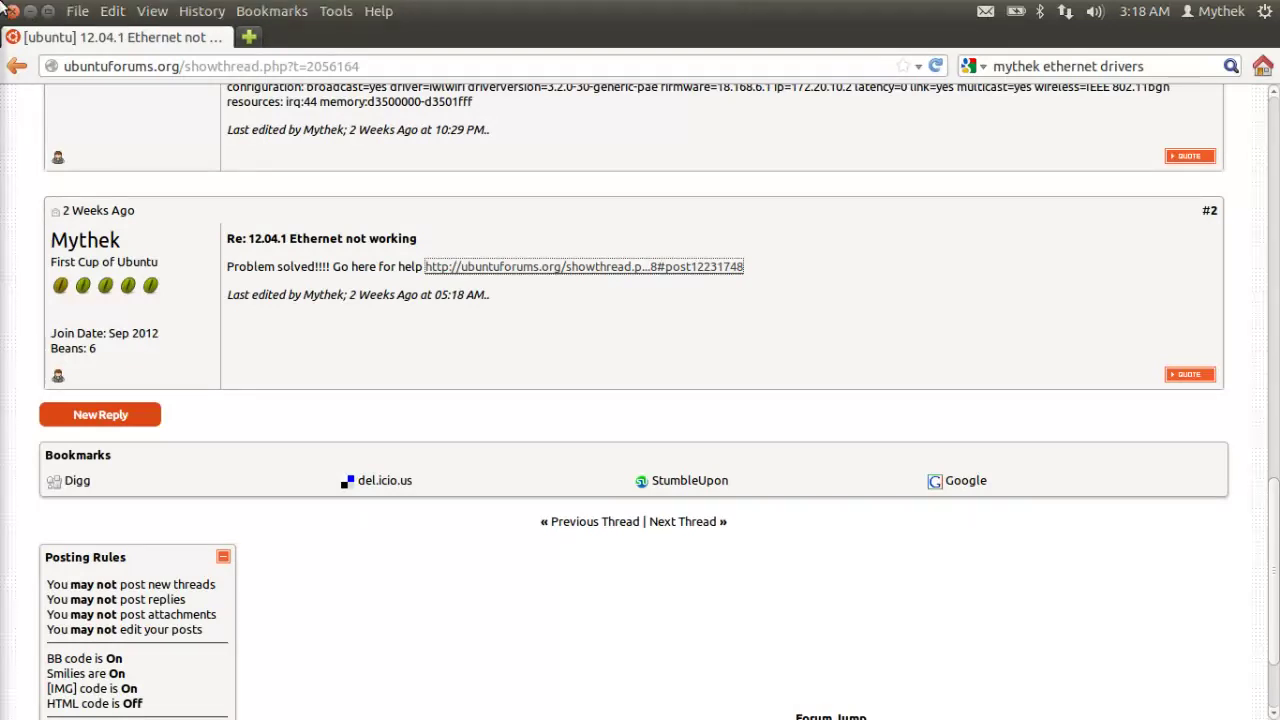
{"action": "left_click", "coordinate": [12, 12]}
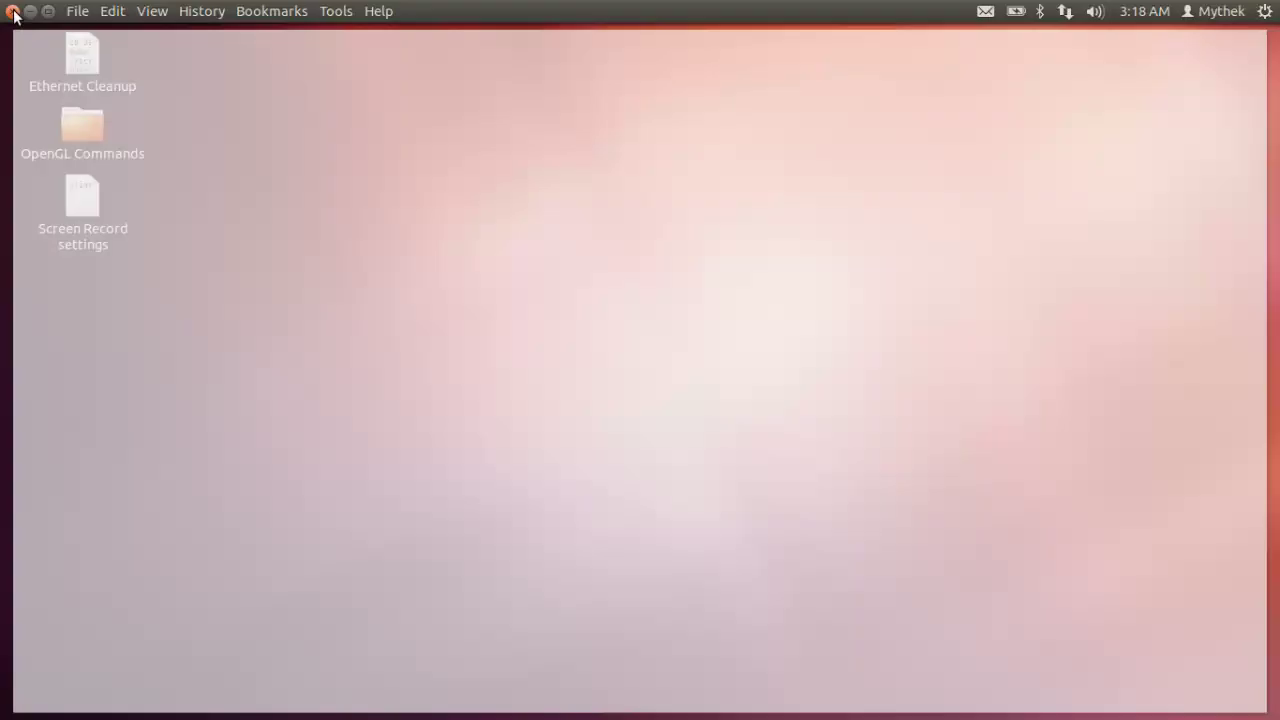
Step: Open the Ethernet Cleanup file from the desktop and highlight all of its alx driver recompile commands
{"action": "left_click", "coordinate": [74, 56]}
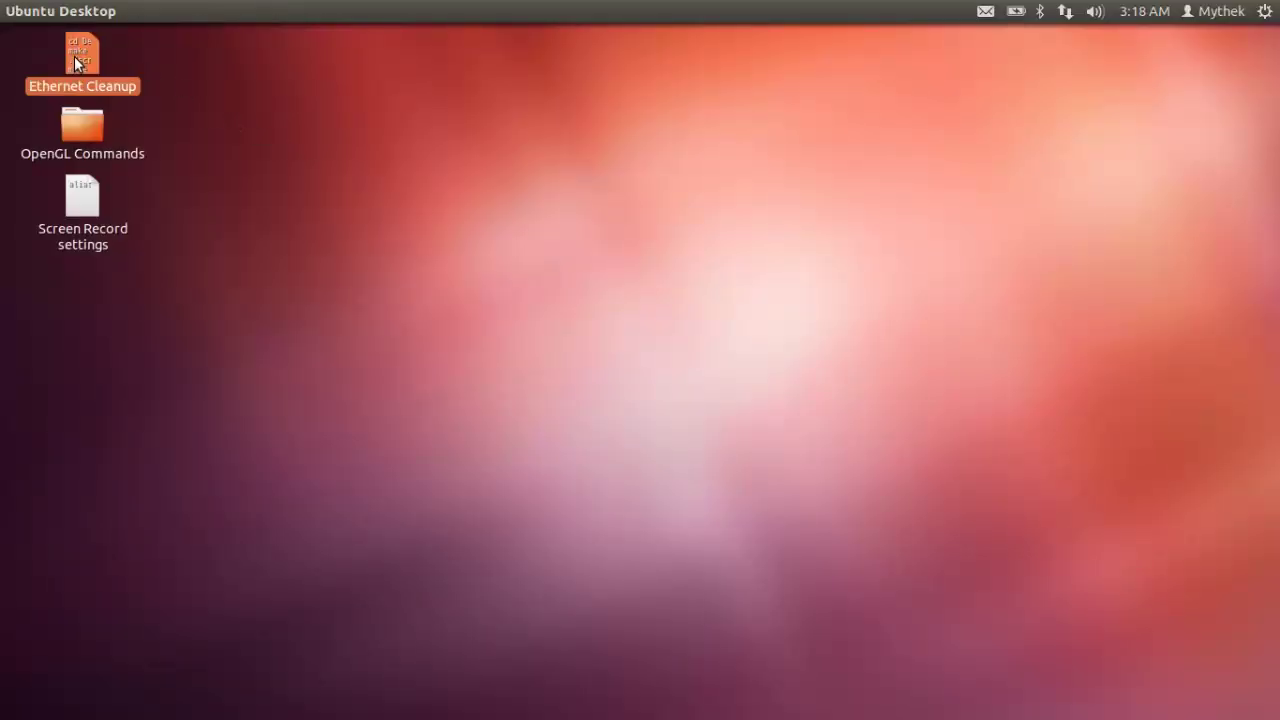
{"action": "double_click", "coordinate": [74, 57]}
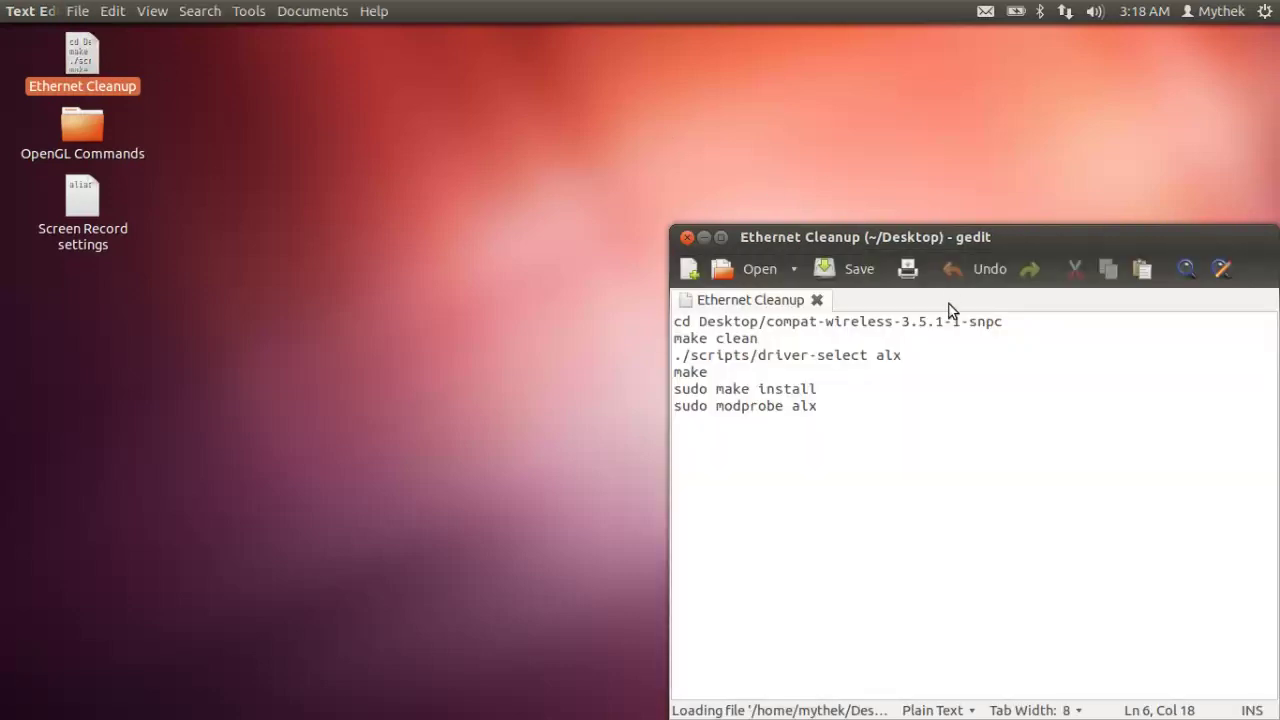
{"action": "key", "text": "ctrl+a"}
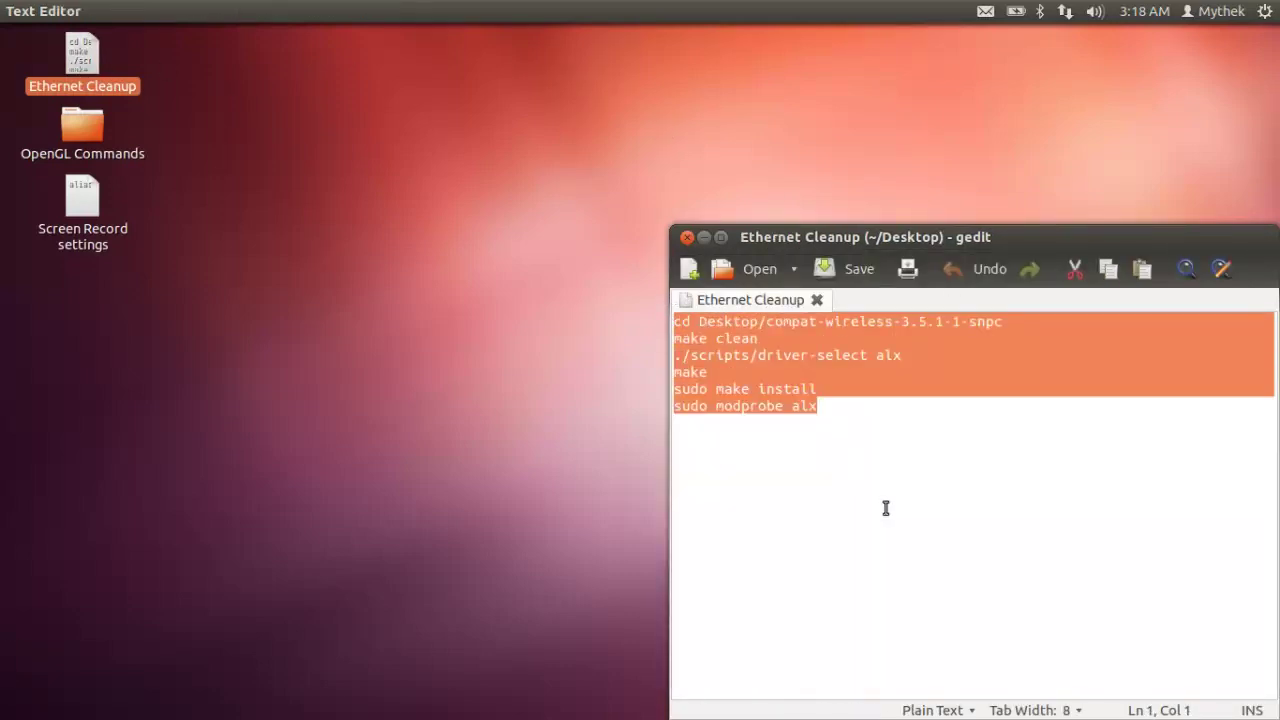
{"action": "left_click", "coordinate": [921, 542]}
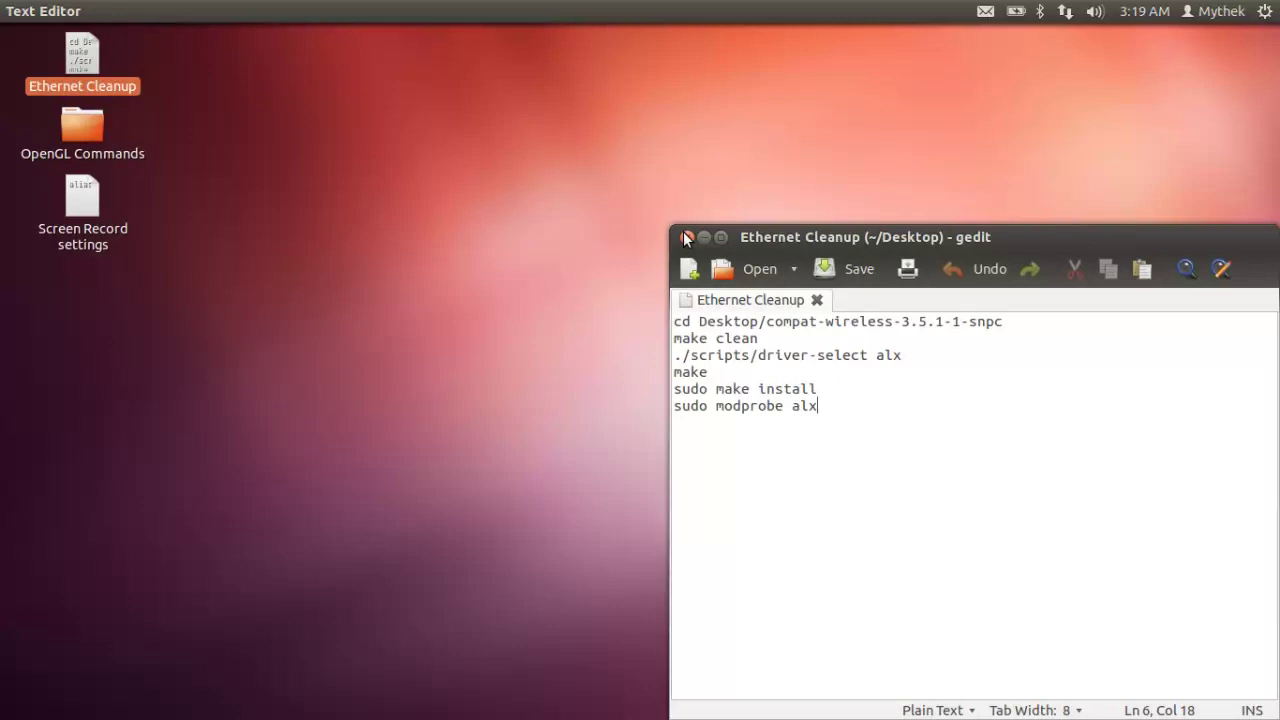
Step: Highlight the recompile commands from ./scripts/driver-select alx to sudo modprobe alx, and close the Ethernet Cleanup file
{"action": "left_click_drag", "start_coordinate": [840, 405], "coordinate": [679, 357]}
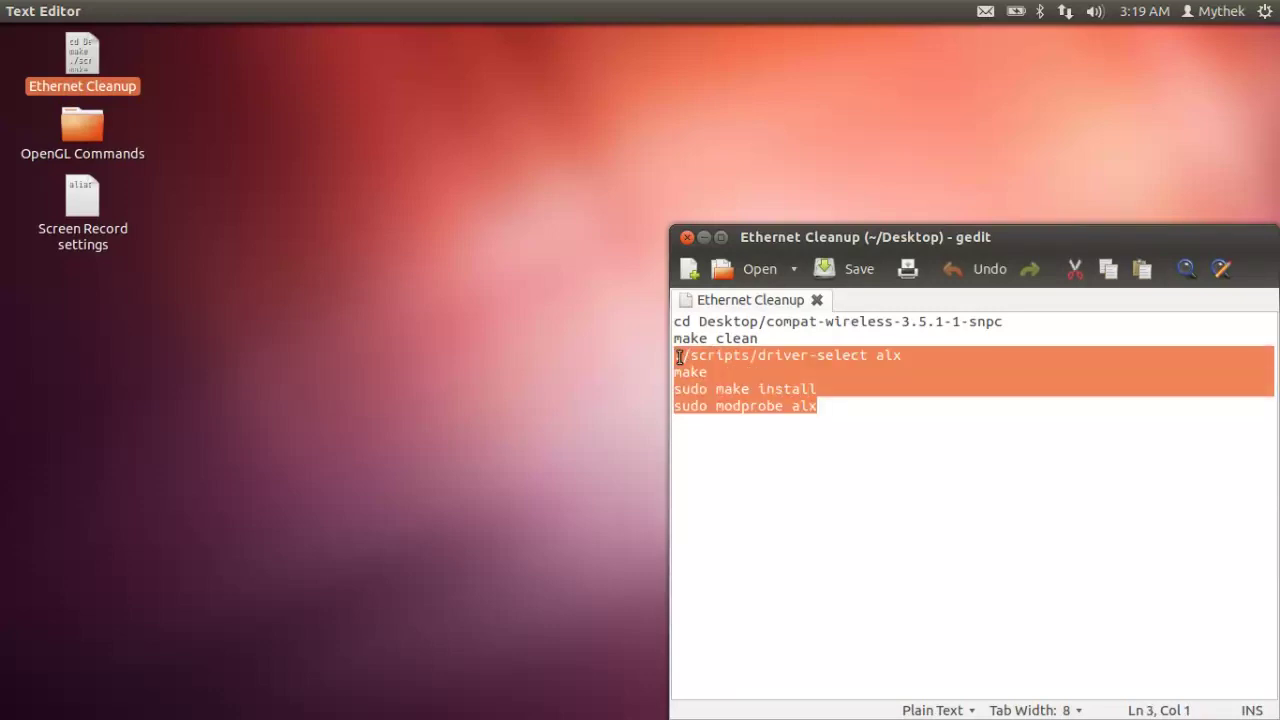
{"action": "left_click", "coordinate": [686, 238]}
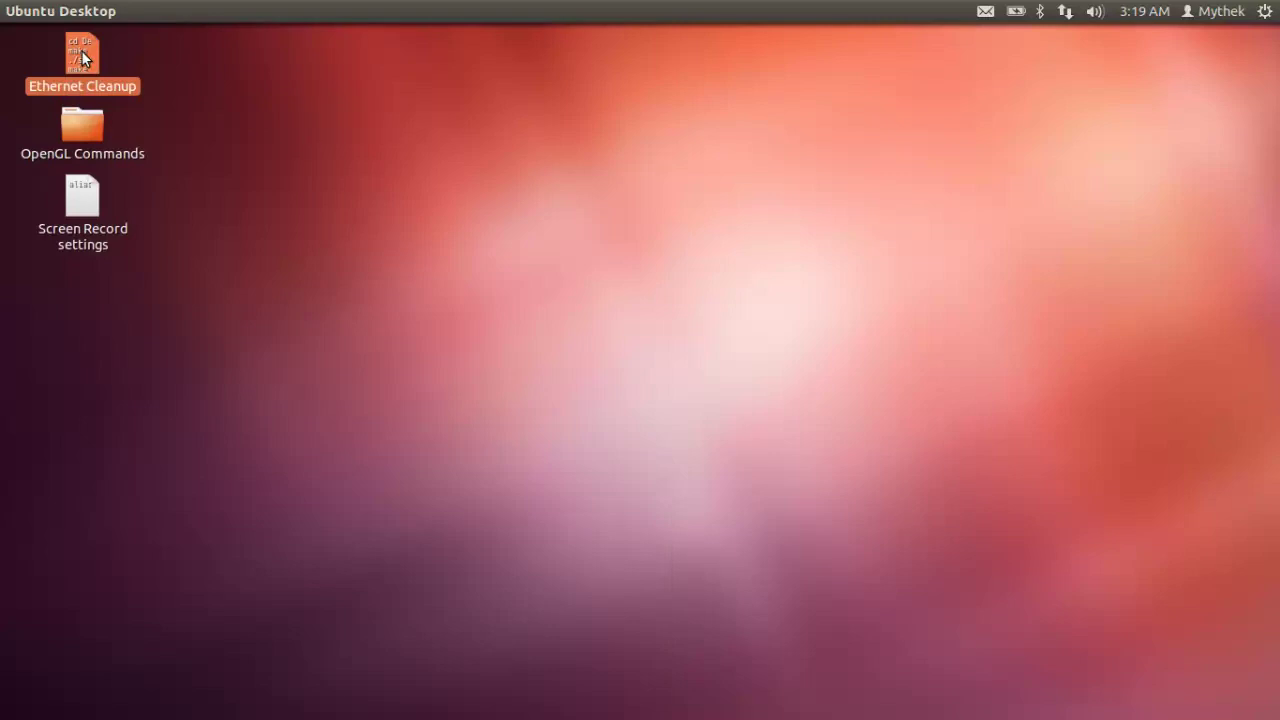
{"action": "left_click", "coordinate": [350, 210]}
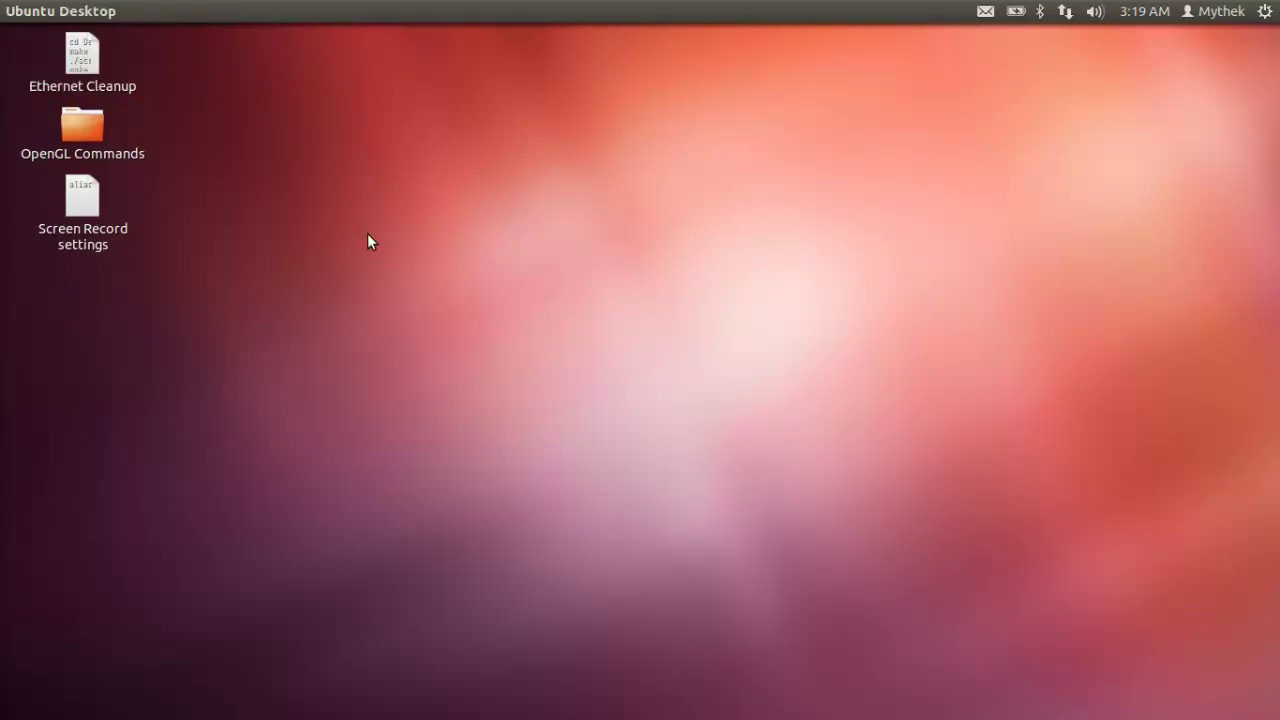
Step: Open the Firefox browser and point out the Suspend and Hibernate options among the system's session options
{"action": "mouse_move", "coordinate": [2, 5]}
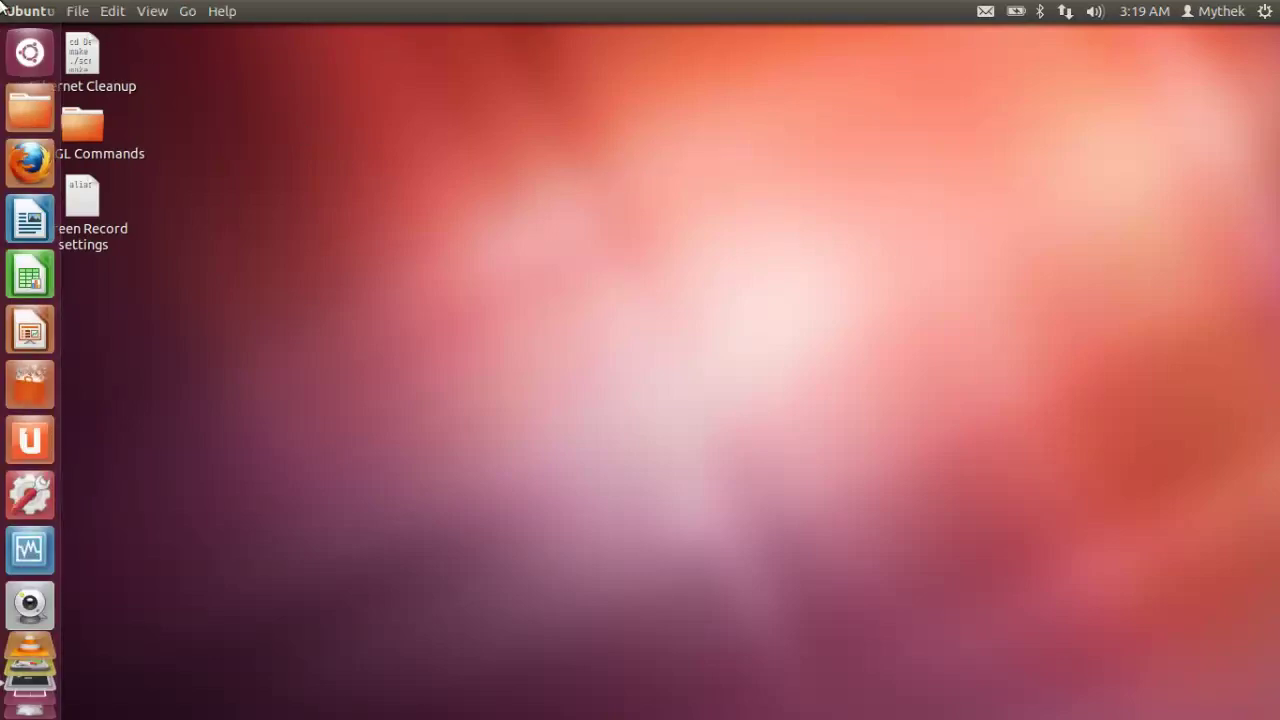
{"action": "left_click", "coordinate": [27, 165]}
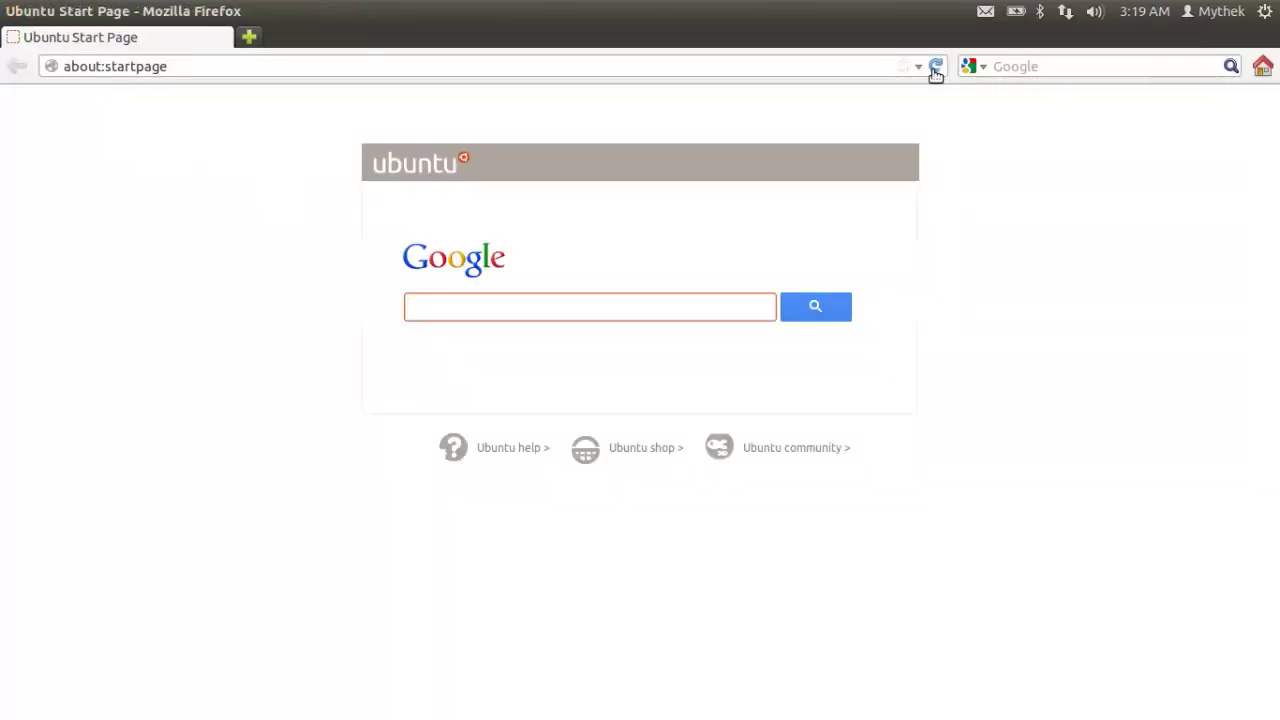
{"action": "left_click", "coordinate": [1265, 11]}
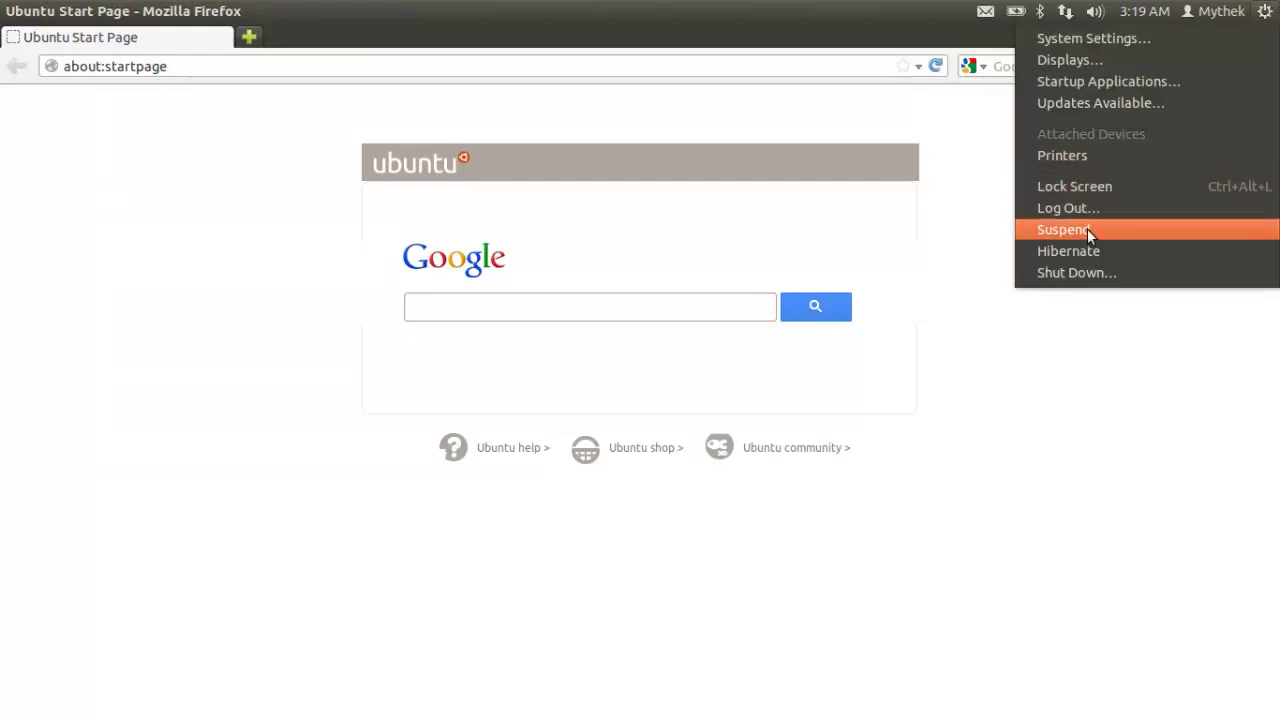
{"action": "left_click", "coordinate": [975, 236]}
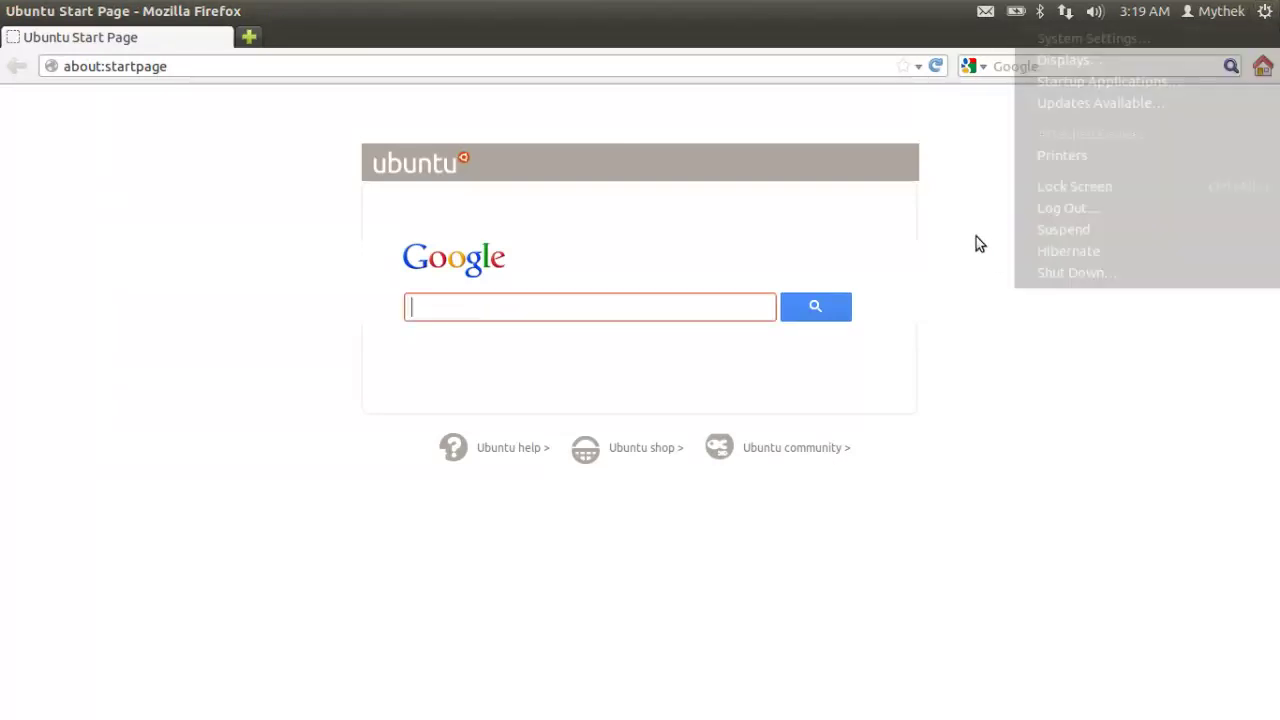
{"action": "left_click", "coordinate": [1259, 11]}
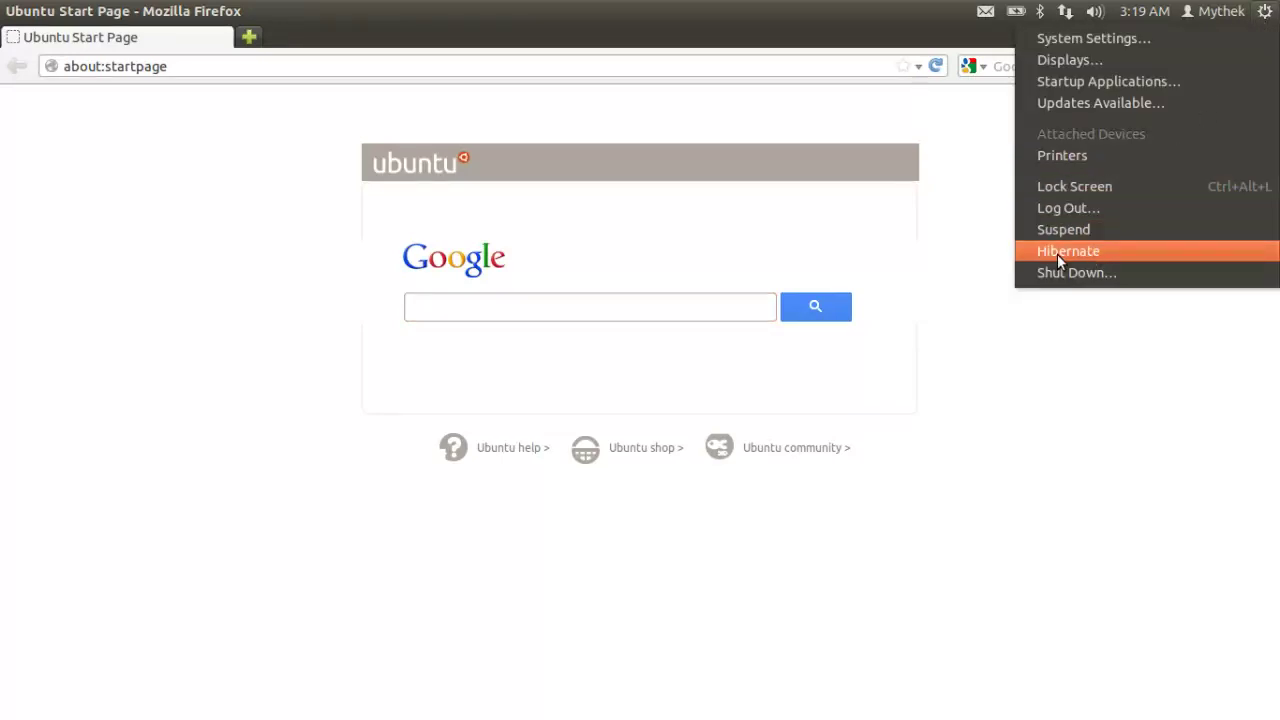
{"action": "left_click", "coordinate": [1001, 228]}
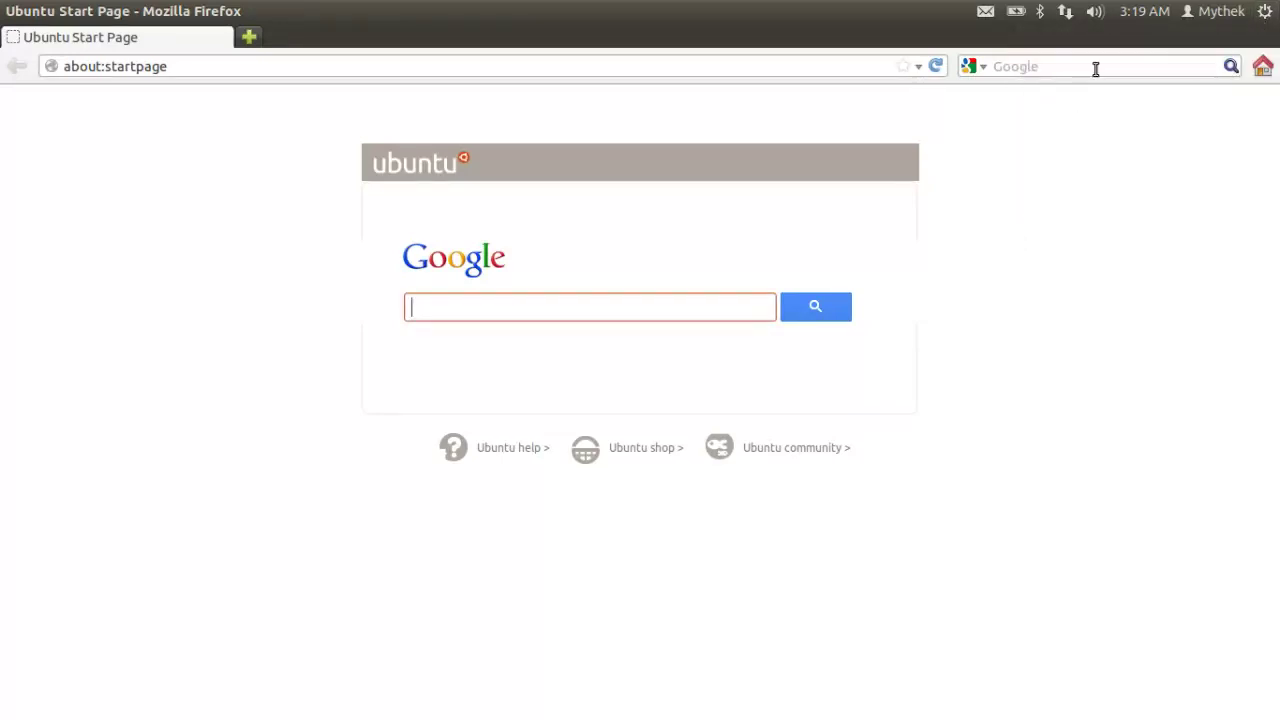
Step: Search Google for "enable hibernate in ubuntu 12.04" and open the accepted answer of Ask Ubuntu's "How to enable hibernation in 12.04?"
{"action": "left_click", "coordinate": [1095, 69]}
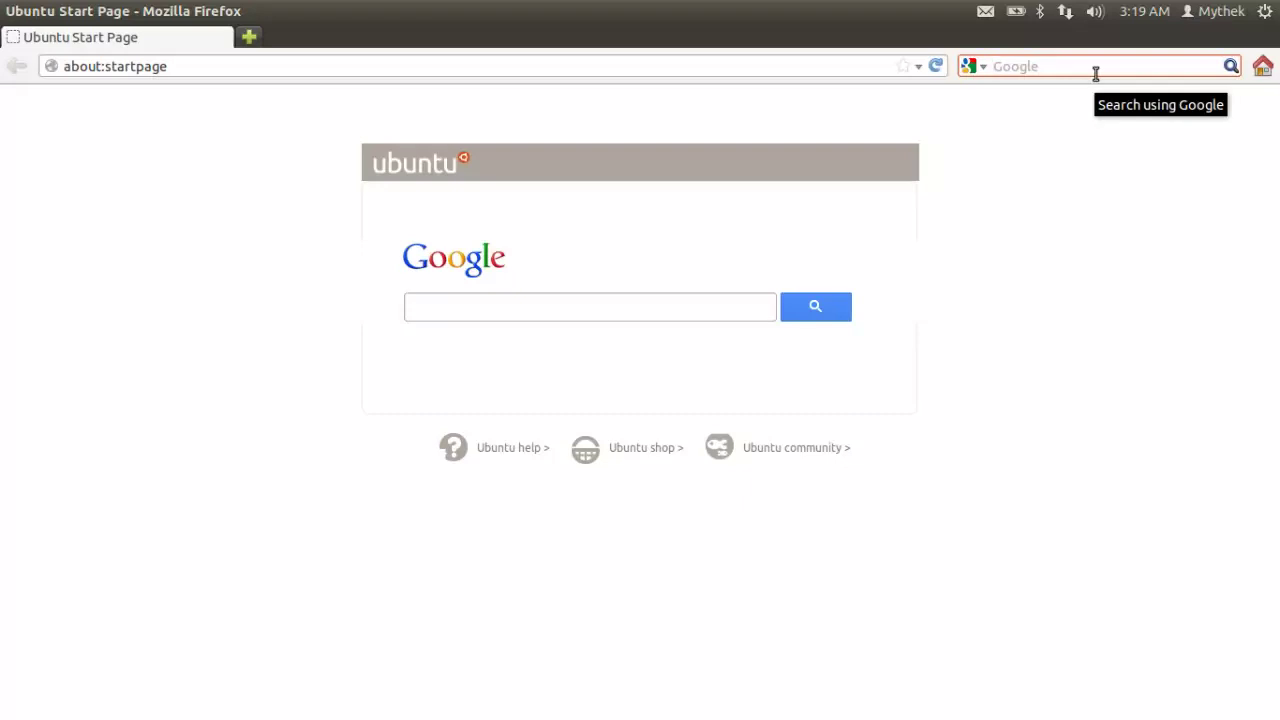
{"action": "type", "text": "en"}
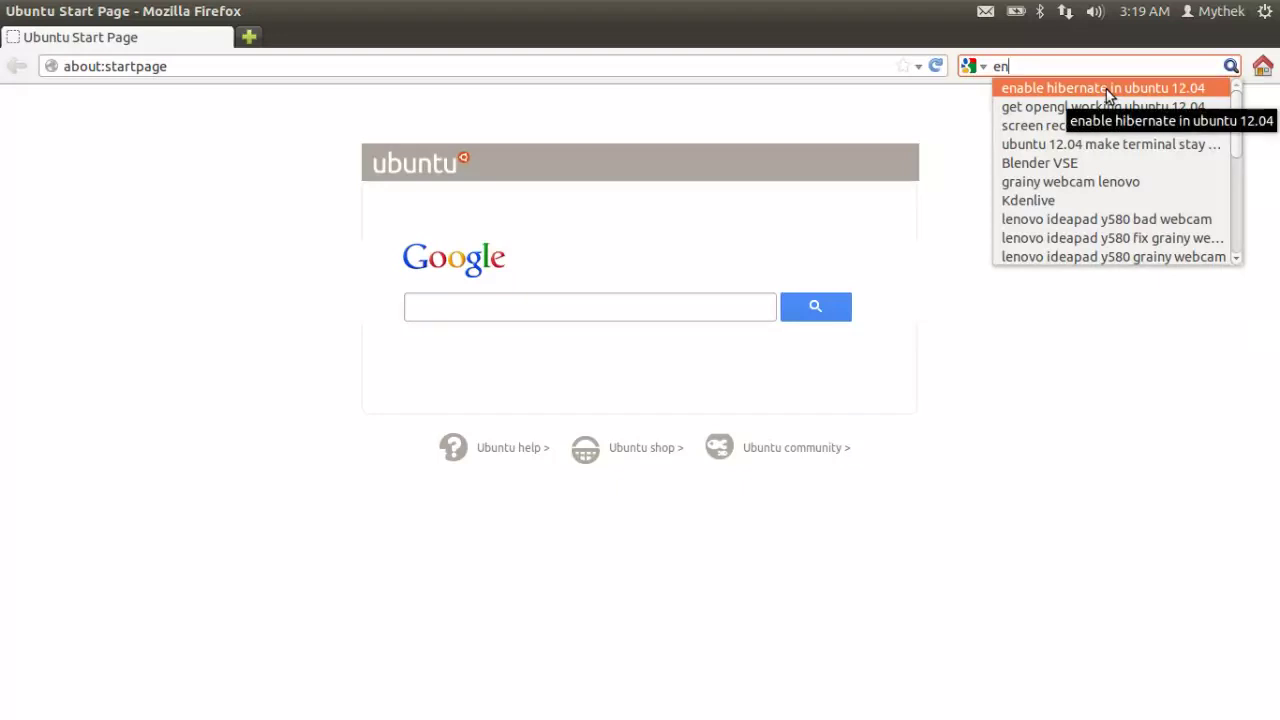
{"action": "left_click", "coordinate": [1105, 88]}
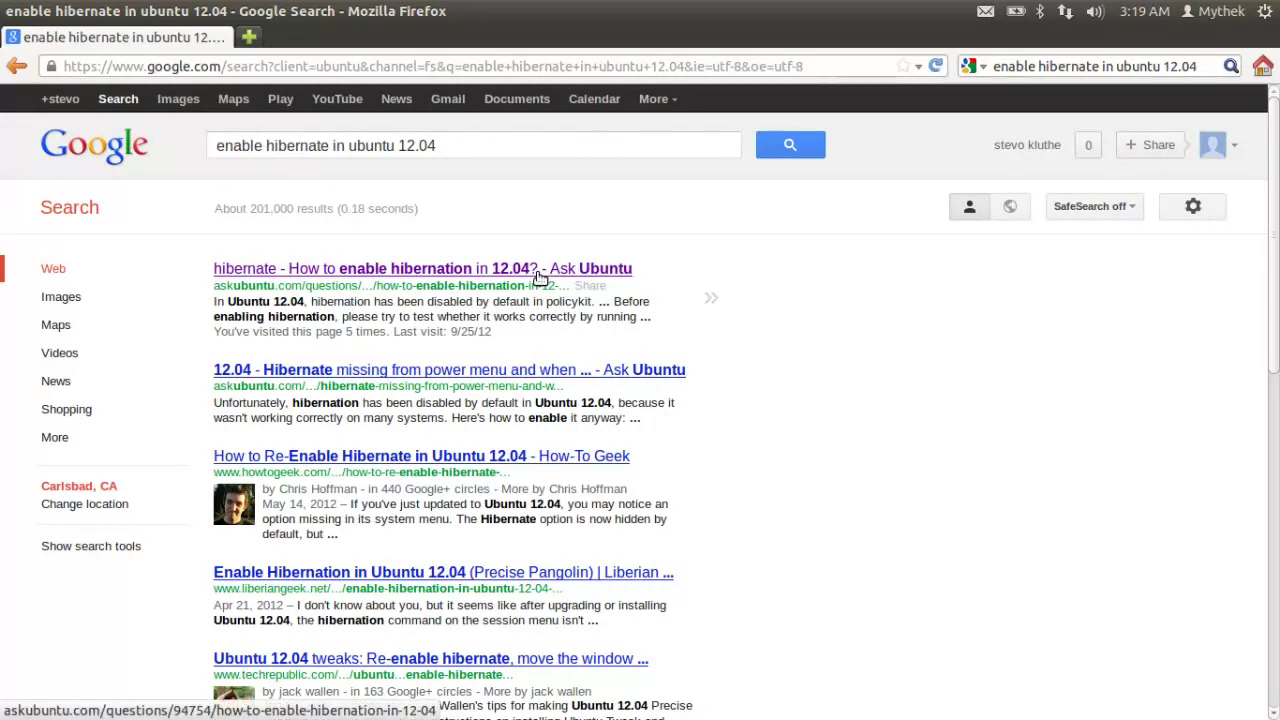
{"action": "left_click", "coordinate": [541, 276]}
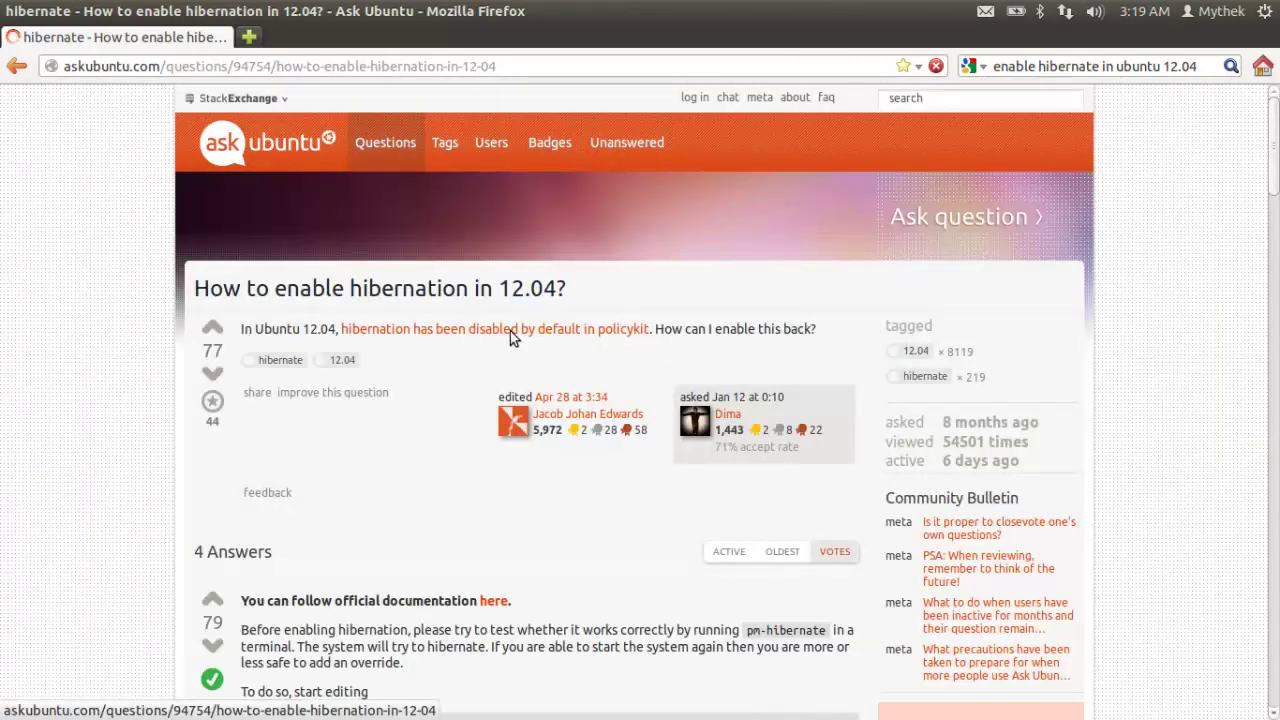
{"action": "scroll", "coordinate": [435, 448], "scroll_direction": "down", "scroll_amount": 7}
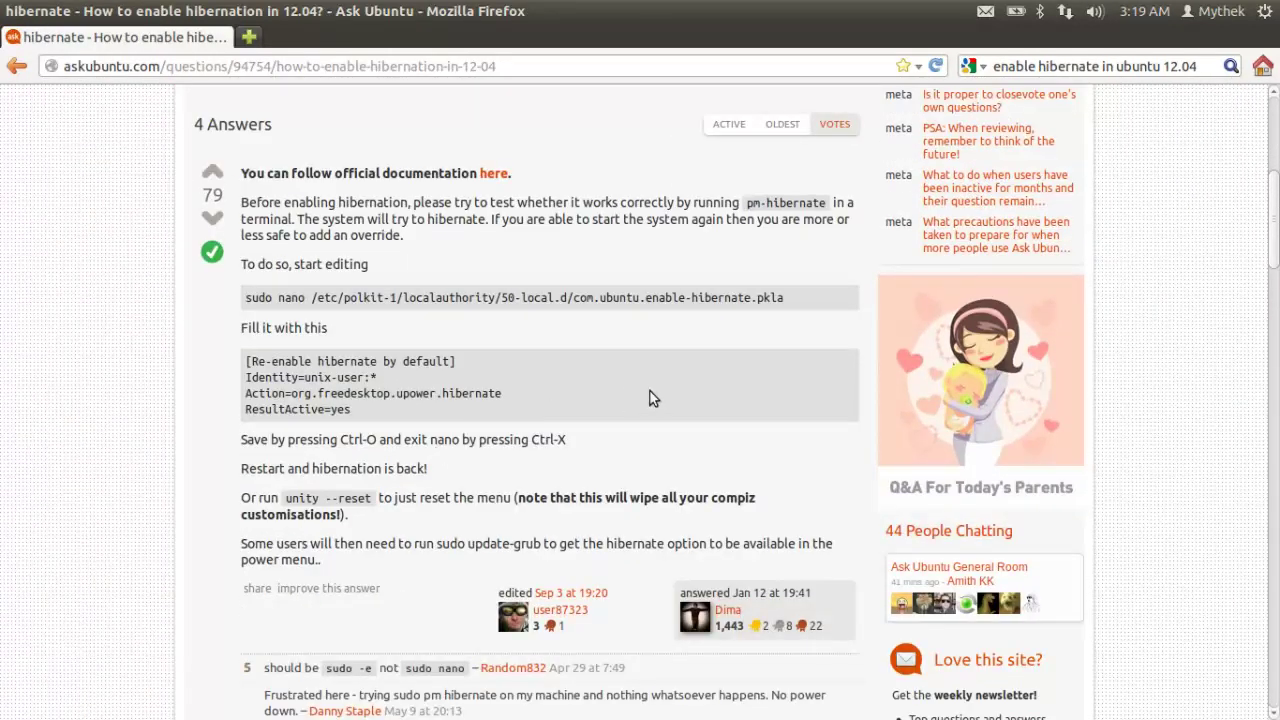
Step: Copy the path /etc/polkit-1/localauthority/50-local.d/com.ubuntu.enable-hibernate.pkla from the answer's first command, without sudo nano, and open a terminal
{"action": "left_click_drag", "start_coordinate": [792, 300], "coordinate": [313, 292]}
{"action": "key", "text": "ctrl+c"}
{"action": "key", "text": "ctrl+alt+t"}
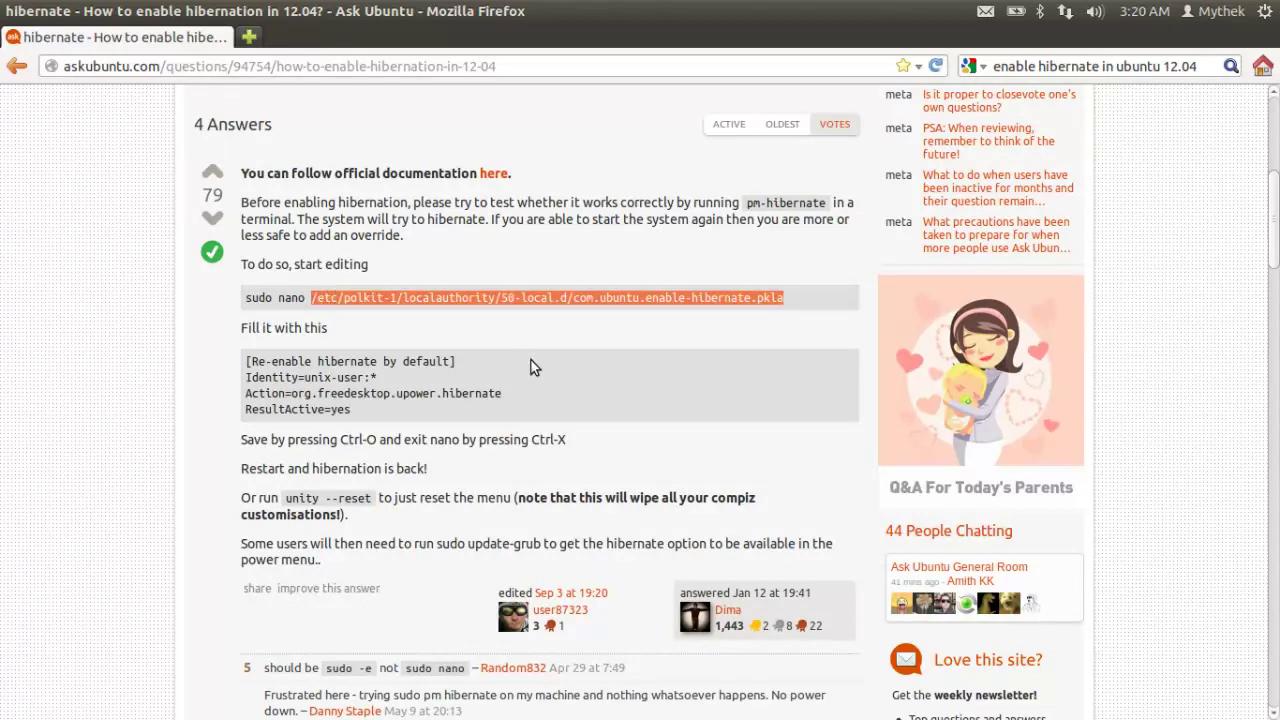
{"action": "key", "text": "ctrl+alt+t"}
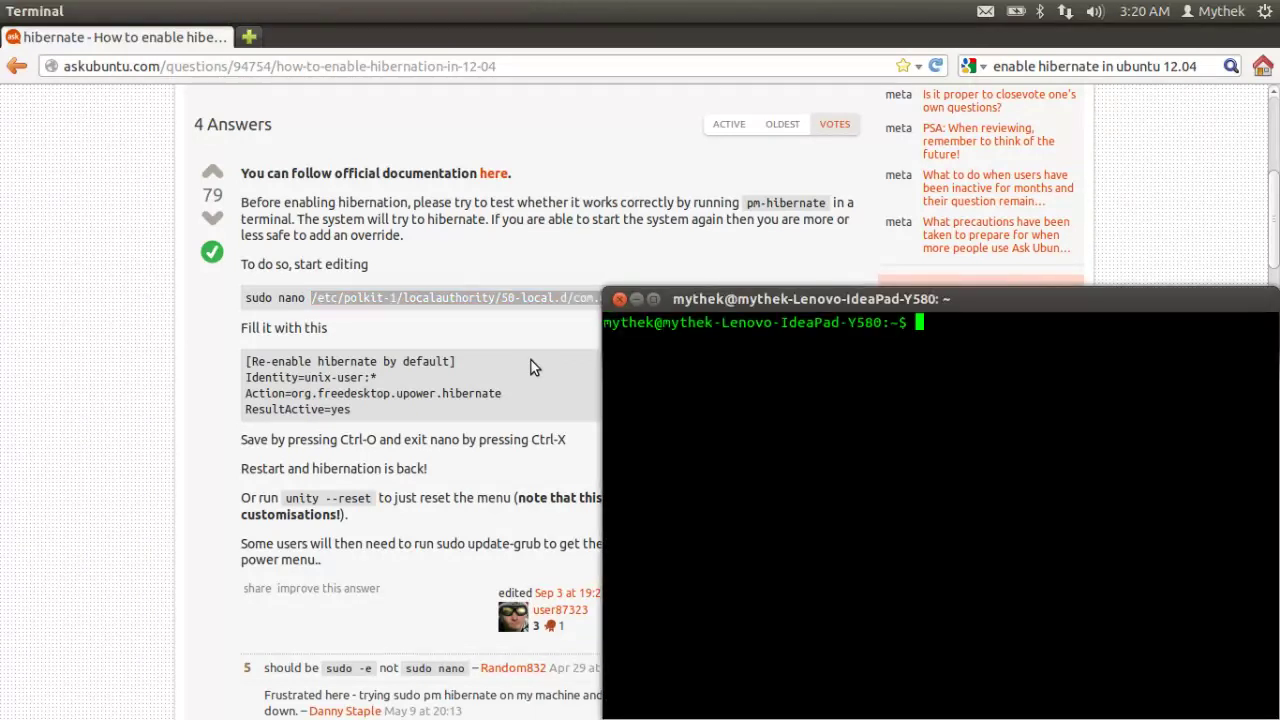
{"action": "key", "text": "ctrl+shift+v"}
{"action": "key", "text": "Up"}
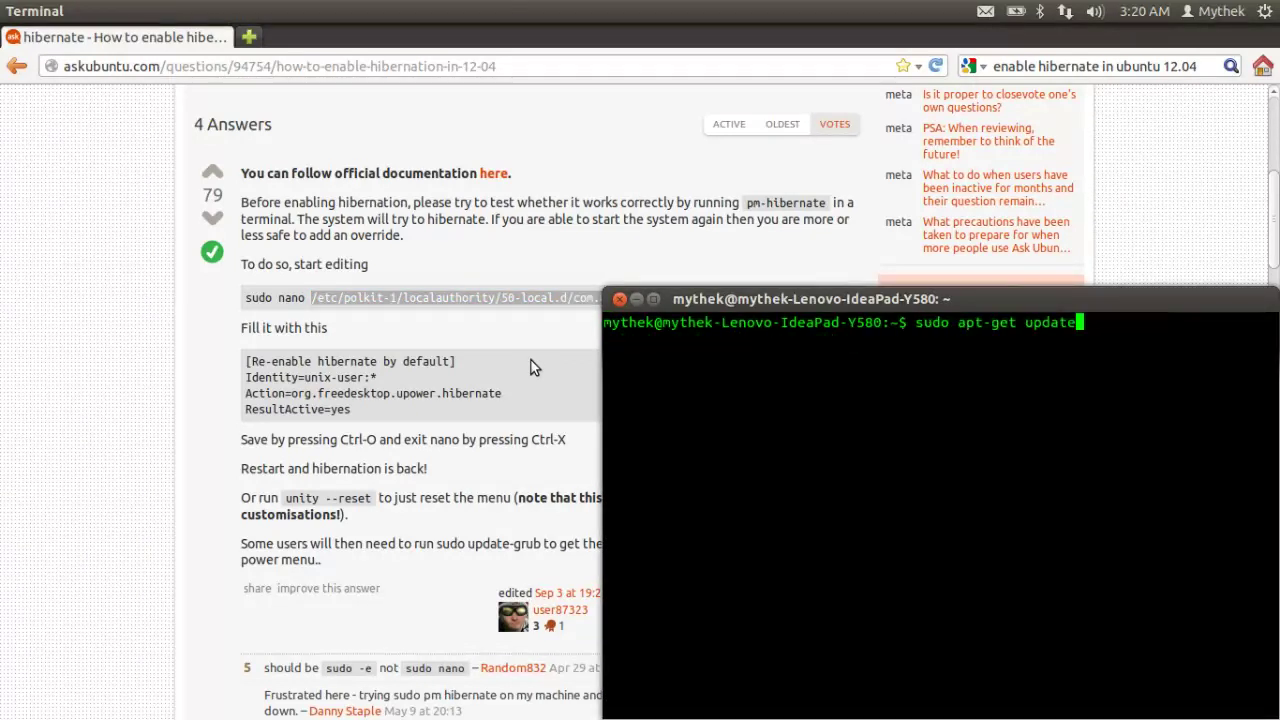
{"action": "key", "text": "Down"}
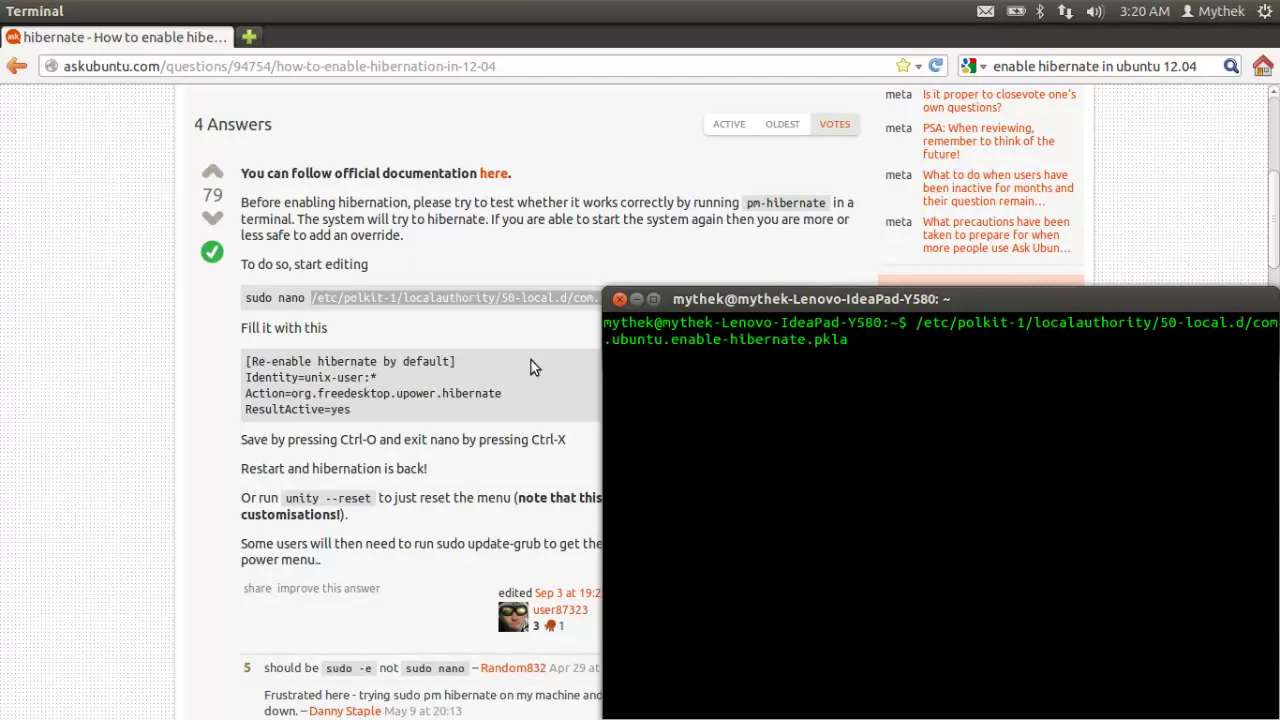
{"action": "key", "text": "BackSpace"}
{"action": "key", "text": "BackSpace"}
{"action": "key", "text": "BackSpace"}
{"action": "key", "text": "BackSpace"}
{"action": "key", "text": "BackSpace"}
{"action": "key", "text": "BackSpace"}
{"action": "key", "text": "BackSpace"}
{"action": "key", "text": "BackSpace"}
{"action": "key", "text": "BackSpace"}
{"action": "key", "text": "BackSpace"}
{"action": "key", "text": "BackSpace"}
{"action": "key", "text": "BackSpace"}
{"action": "key", "text": "BackSpace"}
{"action": "key", "text": "BackSpace"}
{"action": "key", "text": "BackSpace"}
{"action": "key", "text": "BackSpace"}
{"action": "key", "text": "BackSpace"}
{"action": "key", "text": "BackSpace"}
{"action": "key", "text": "BackSpace"}
{"action": "key", "text": "BackSpace"}
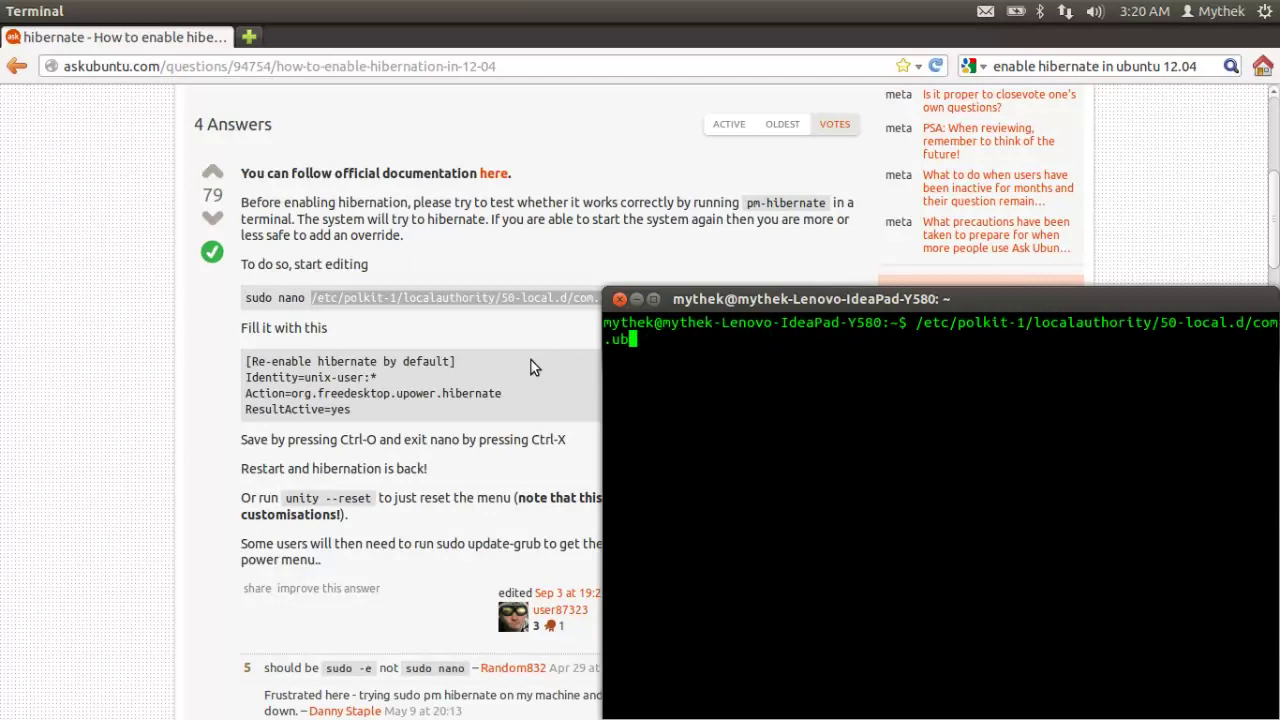
{"action": "key", "text": "BackSpace"}
{"action": "key", "text": "BackSpace"}
{"action": "key", "text": "BackSpace"}
{"action": "key", "text": "BackSpace"}
{"action": "key", "text": "BackSpace"}
{"action": "key", "text": "BackSpace"}
{"action": "key", "text": "BackSpace"}
{"action": "key", "text": "BackSpace"}
{"action": "key", "text": "BackSpace"}
{"action": "key", "text": "BackSpace"}
{"action": "key", "text": "BackSpace"}
{"action": "key", "text": "BackSpace"}
{"action": "key", "text": "BackSpace"}
{"action": "key", "text": "BackSpace"}
{"action": "key", "text": "BackSpace"}
{"action": "key", "text": "BackSpace"}
{"action": "key", "text": "BackSpace"}
{"action": "key", "text": "BackSpace"}
{"action": "key", "text": "BackSpace"}
{"action": "key", "text": "BackSpace"}
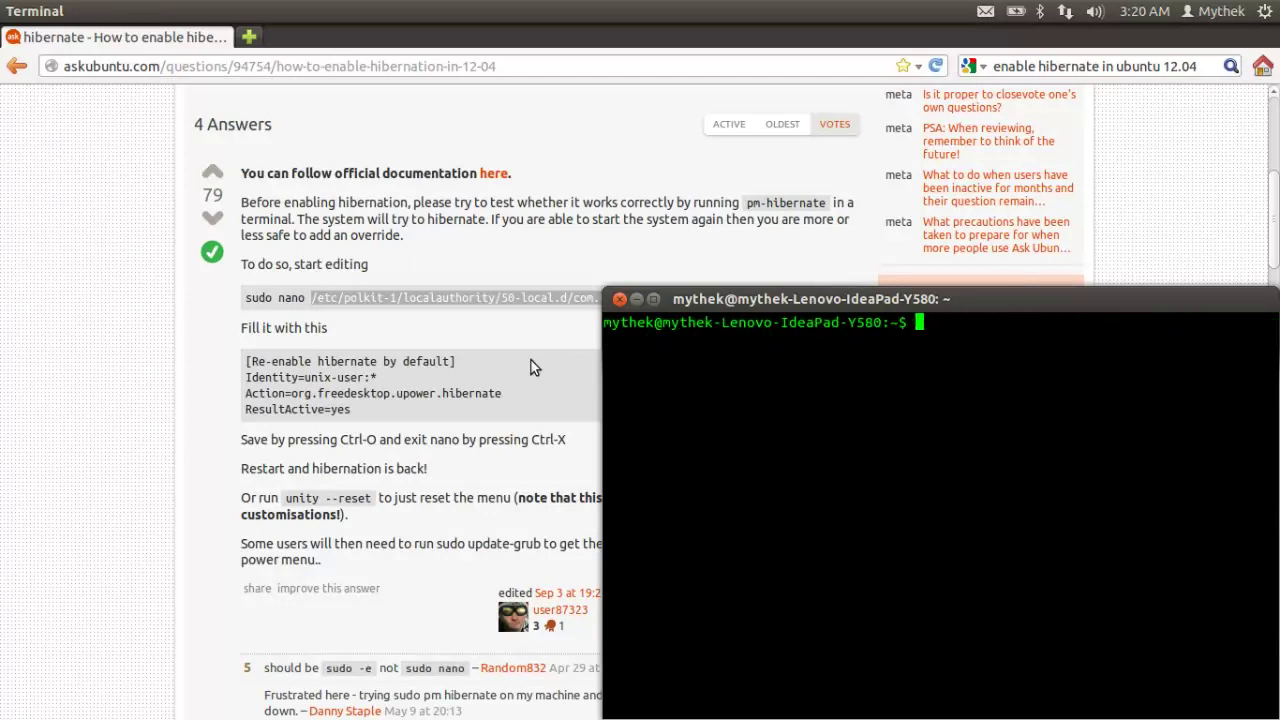
Step: Open the copied com.ubuntu.enable-hibernate.pkla path with gksudo gedit in the terminal, and authenticate with the administrator password
{"action": "type", "text": "gksudo gedit"}
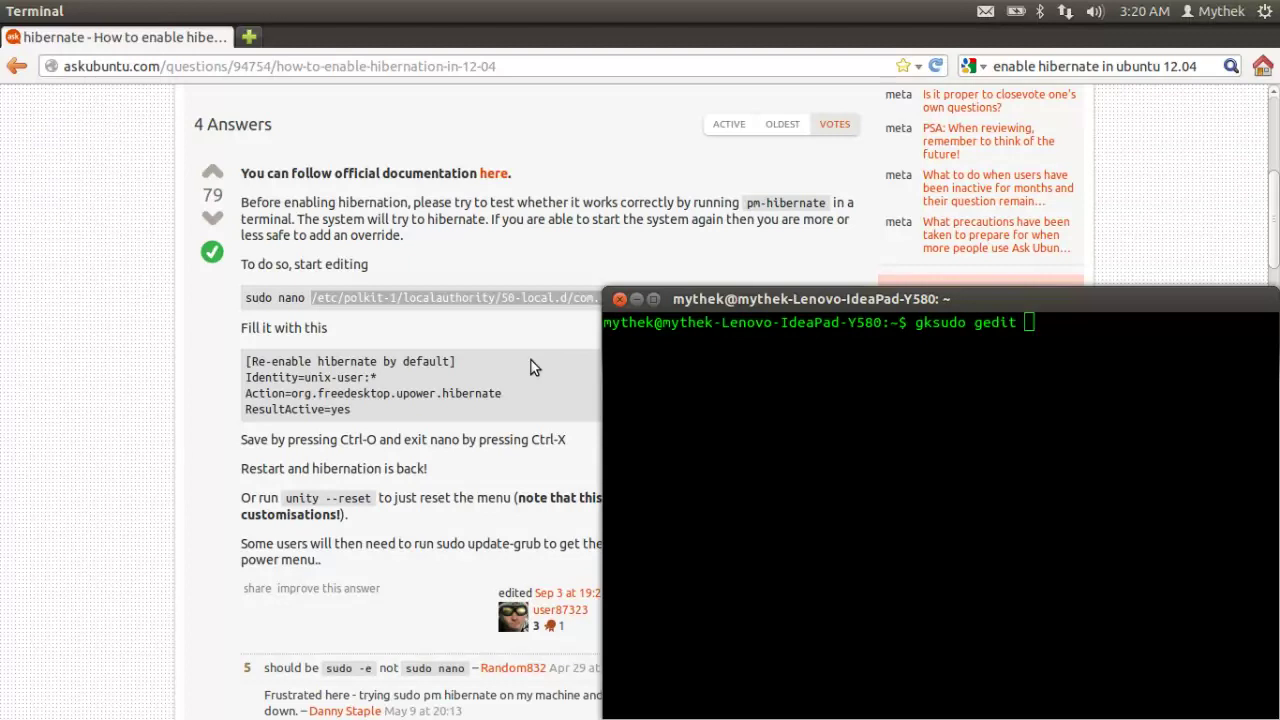
{"action": "key", "text": "ctrl+shift+v"}
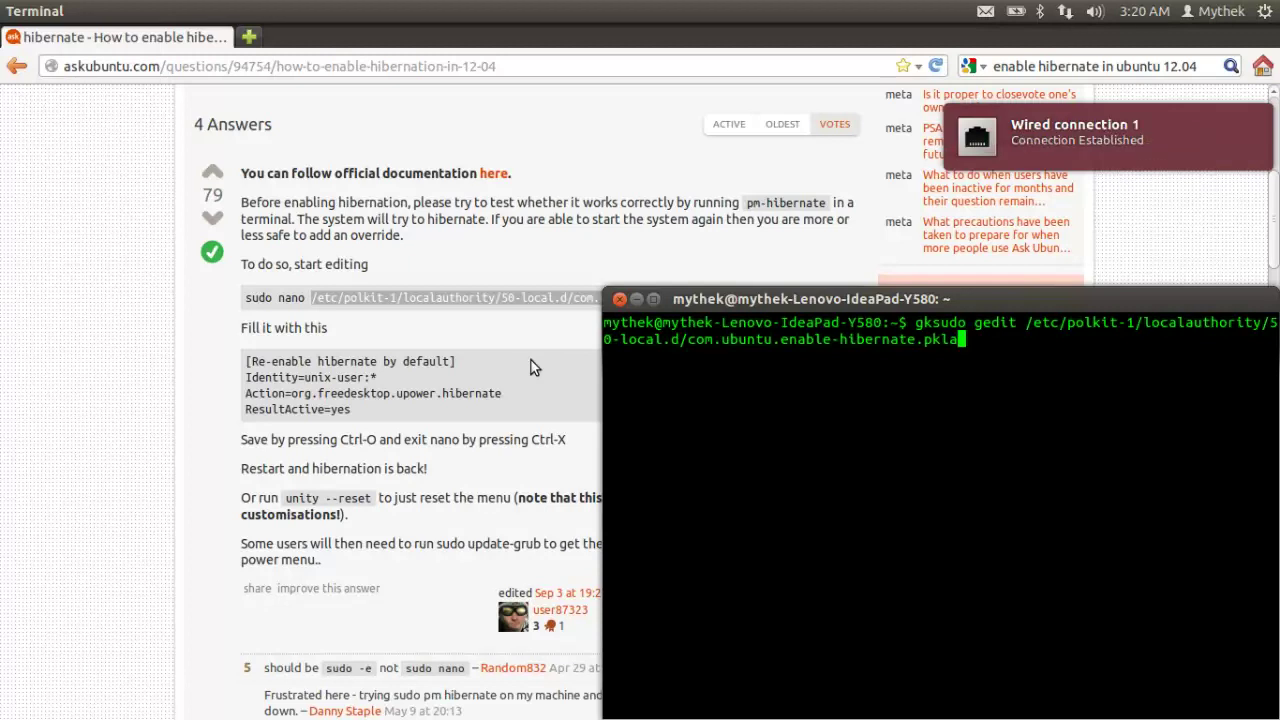
{"action": "key", "text": "Return"}
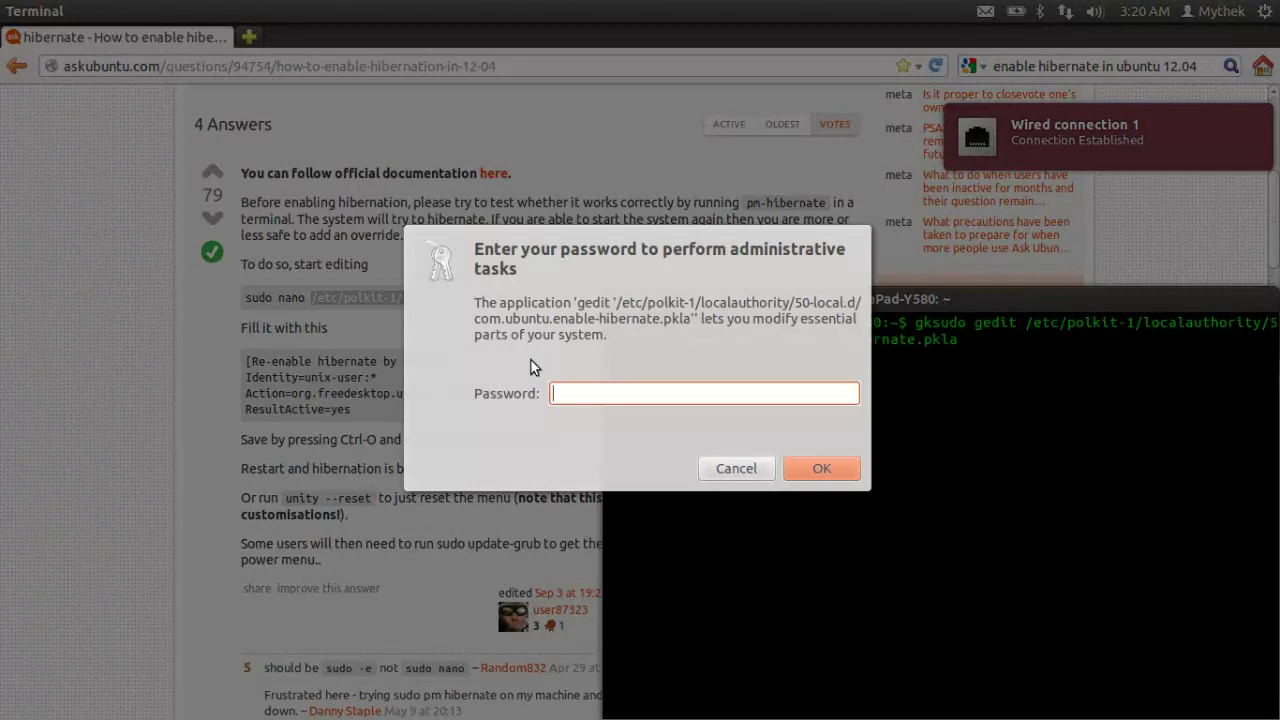
{"action": "type", "text": "•••••••••"}
{"action": "key", "text": "Return"}
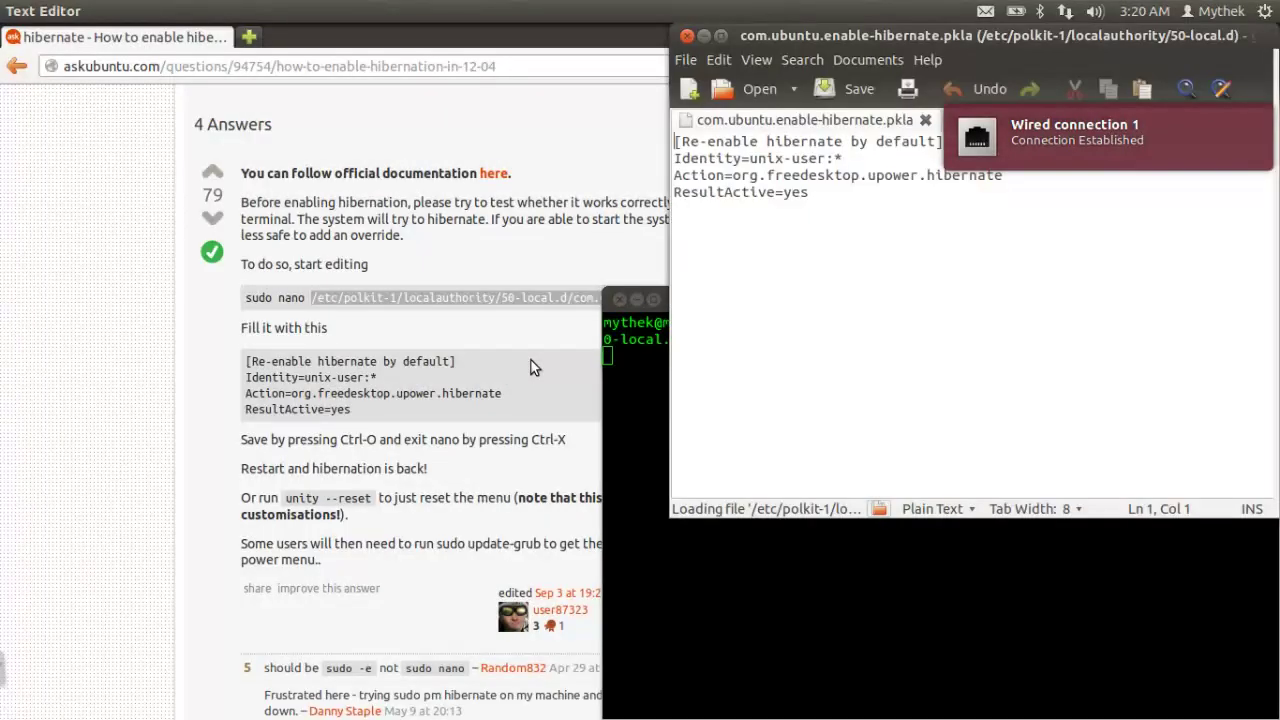
Step: Highlight the whole contents of com.ubuntu.enable-hibernate.pkla and the matching "Re-enable hibernate by default" block in the Ask Ubuntu answer
{"action": "left_click", "coordinate": [834, 235]}
{"action": "key", "text": "ctrl+a"}
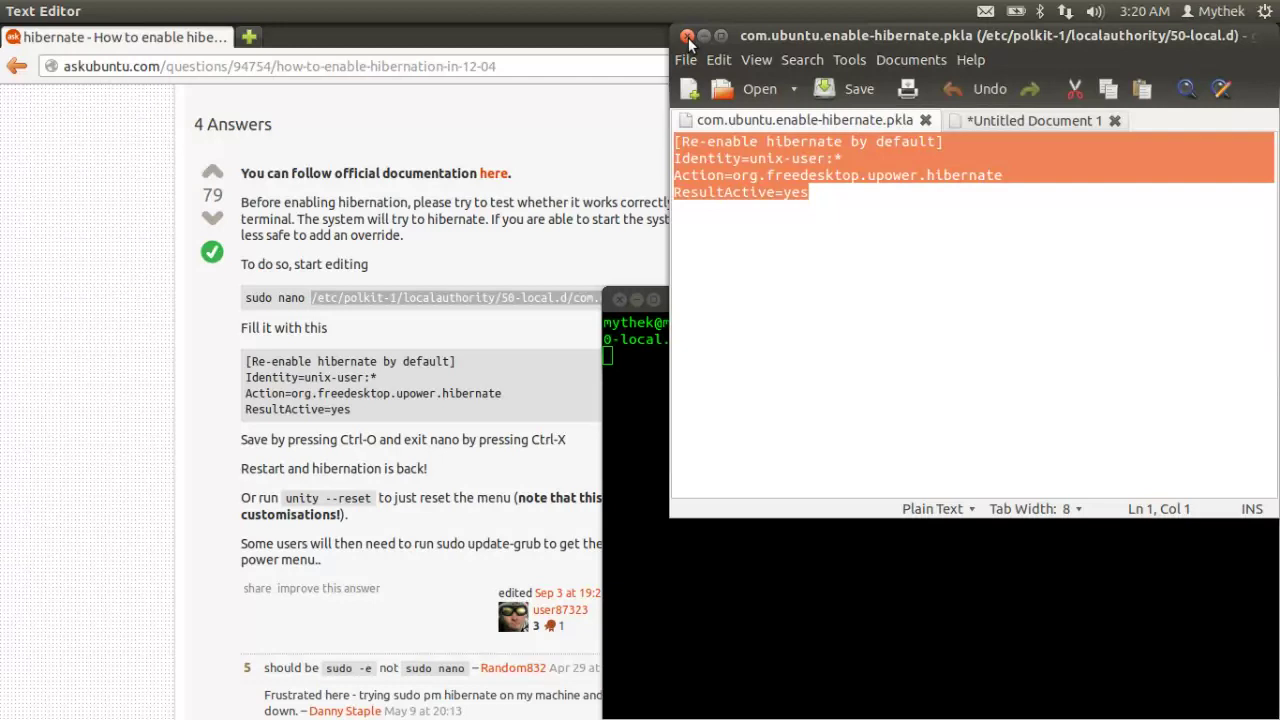
{"action": "left_click_drag", "start_coordinate": [450, 419], "coordinate": [239, 360]}
{"action": "key", "text": "alt+Tab"}
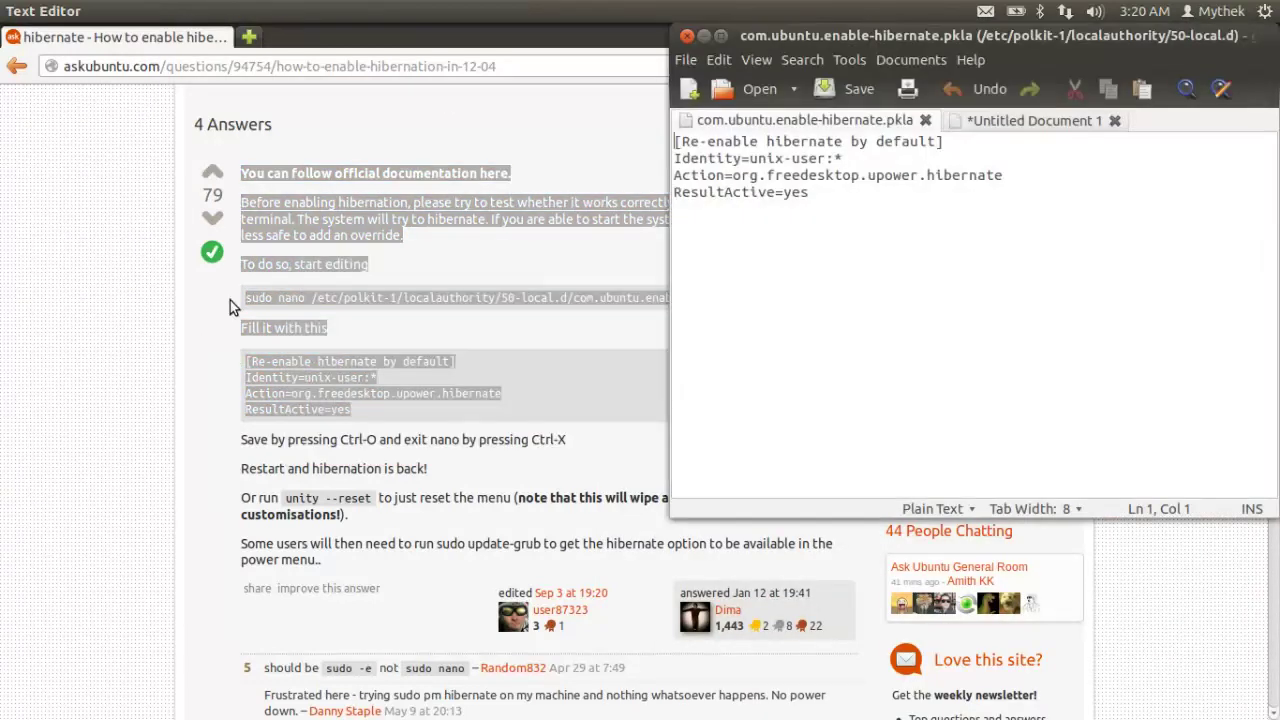
Step: Close the text editor without saving Untitled Document 1, and close the terminal
{"action": "left_click", "coordinate": [686, 35]}
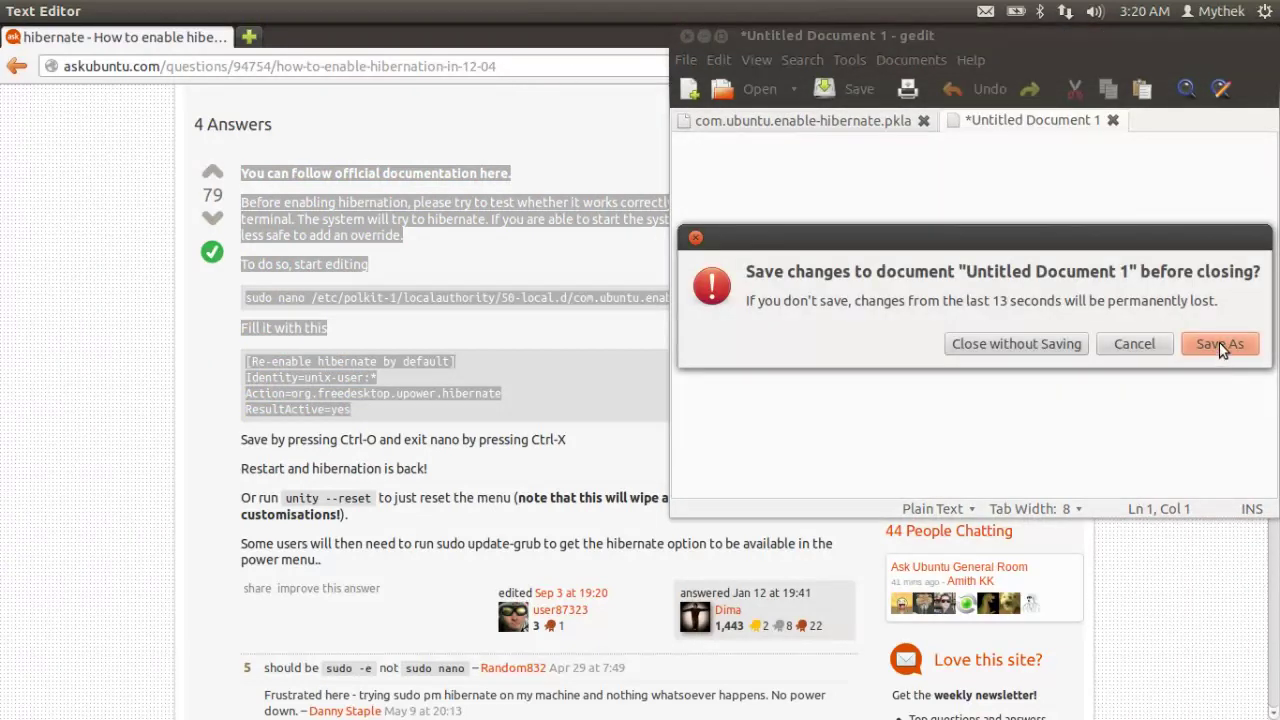
{"action": "left_click", "coordinate": [1001, 341]}
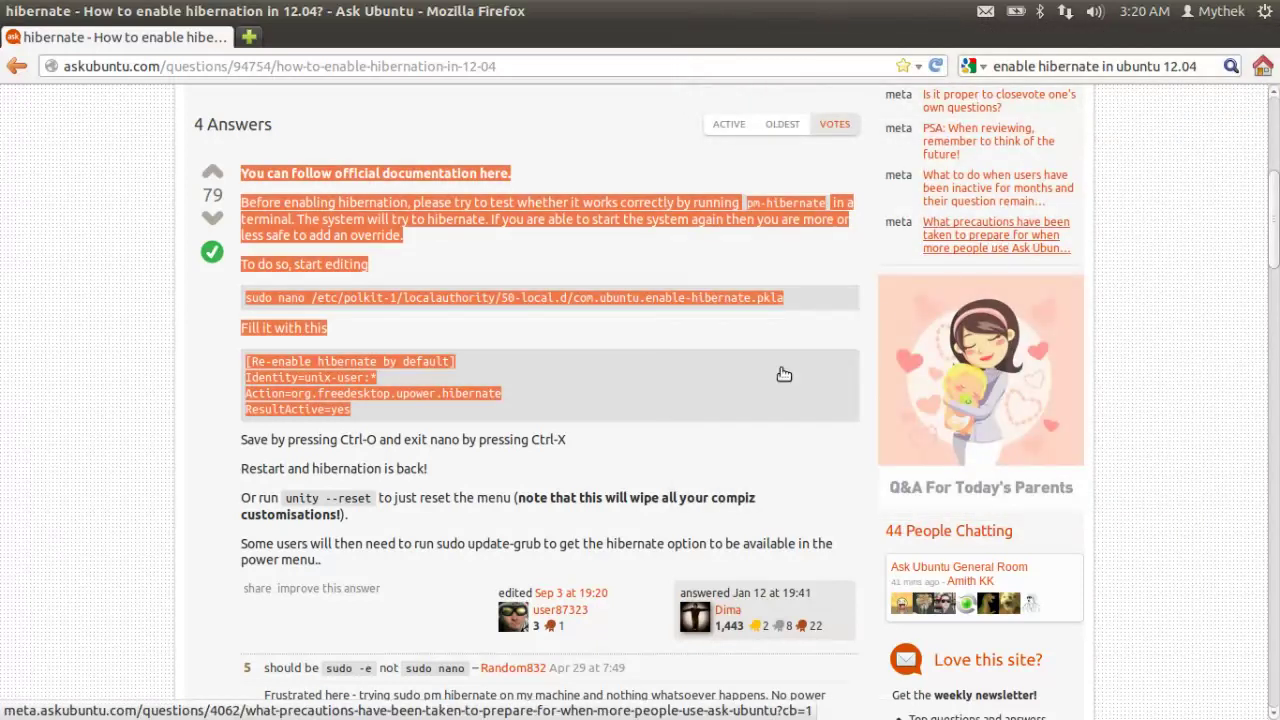
{"action": "key", "text": "alt+Tab"}
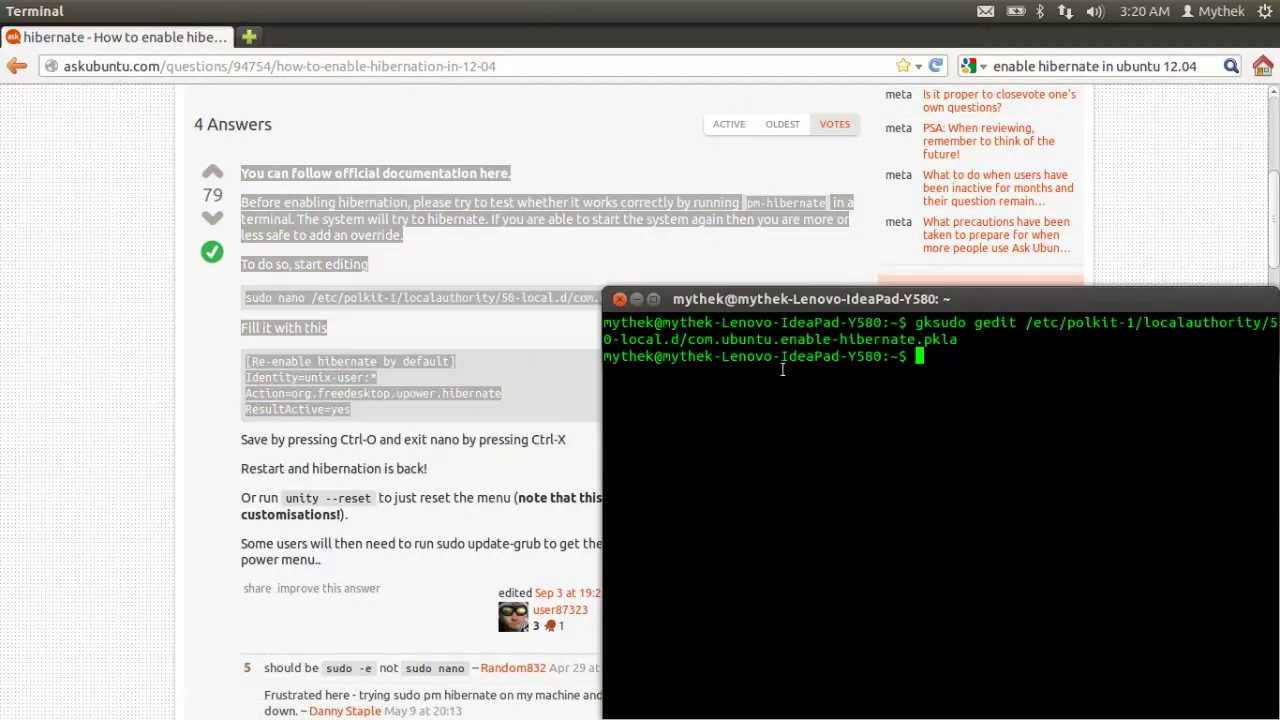
{"action": "left_click", "coordinate": [620, 299]}
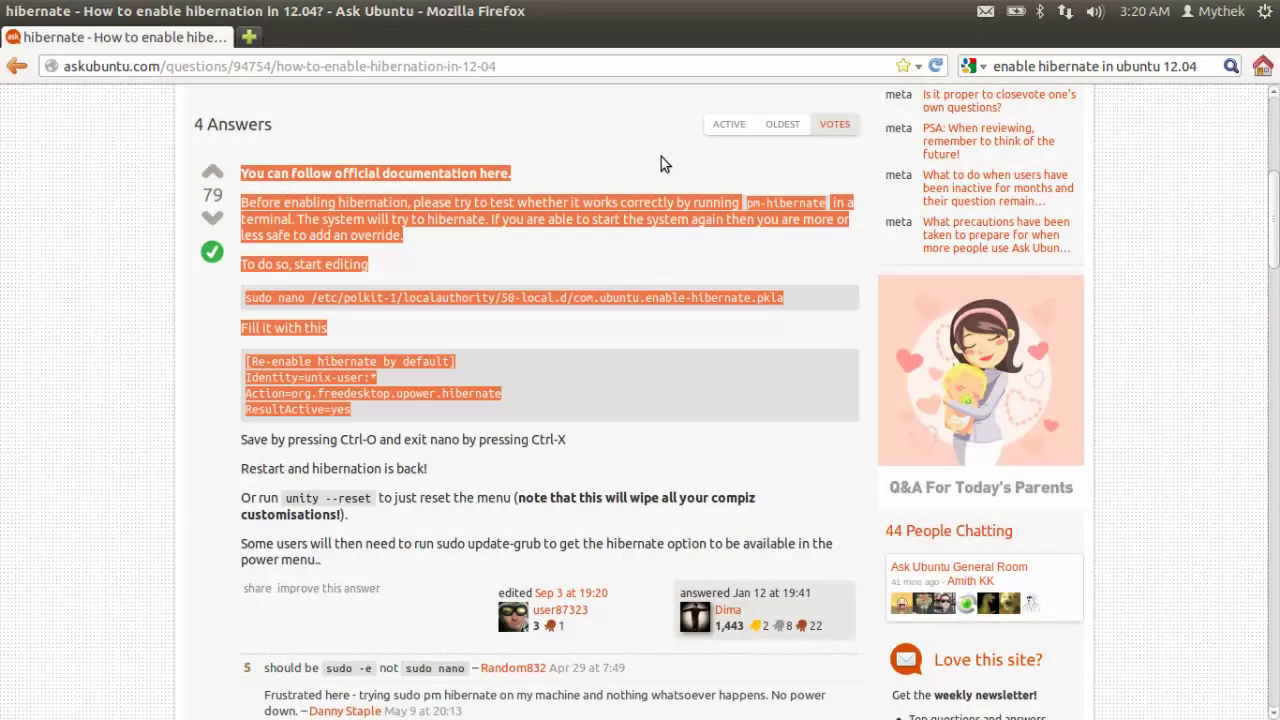
Step: Look through the system's status menus and close the browser
{"action": "left_click", "coordinate": [1263, 11]}
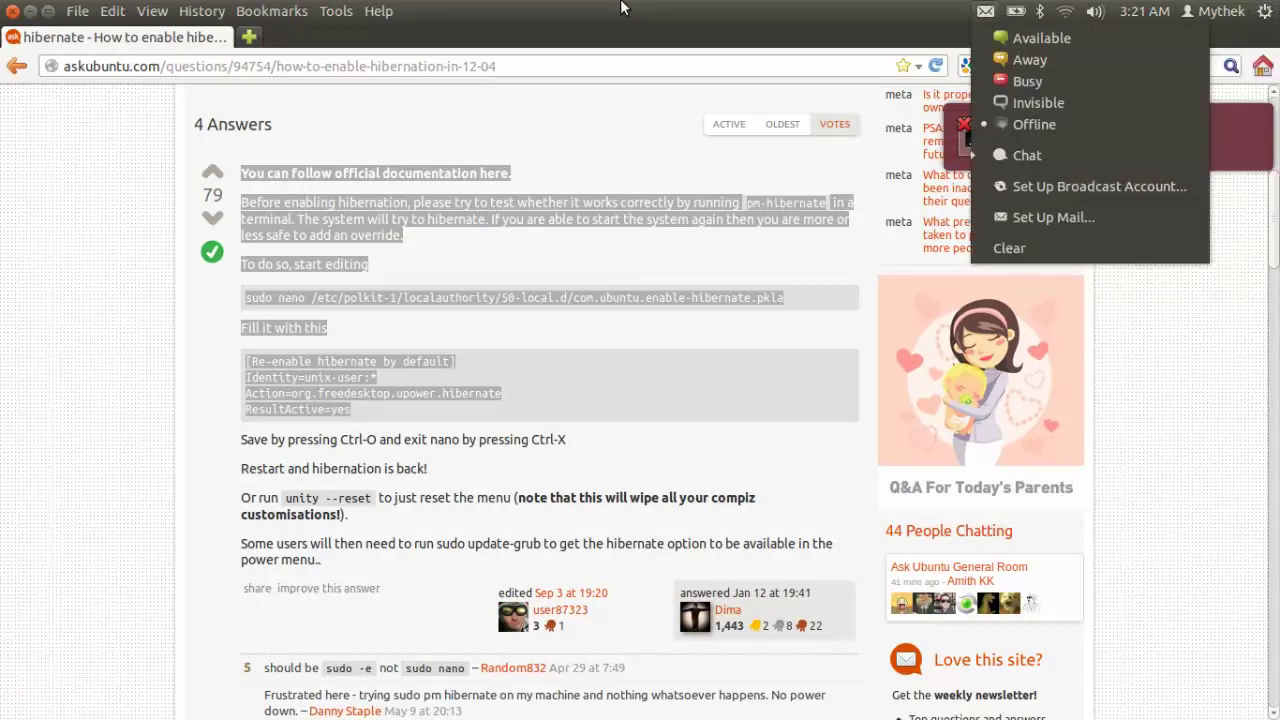
{"action": "left_click", "coordinate": [271, 11]}
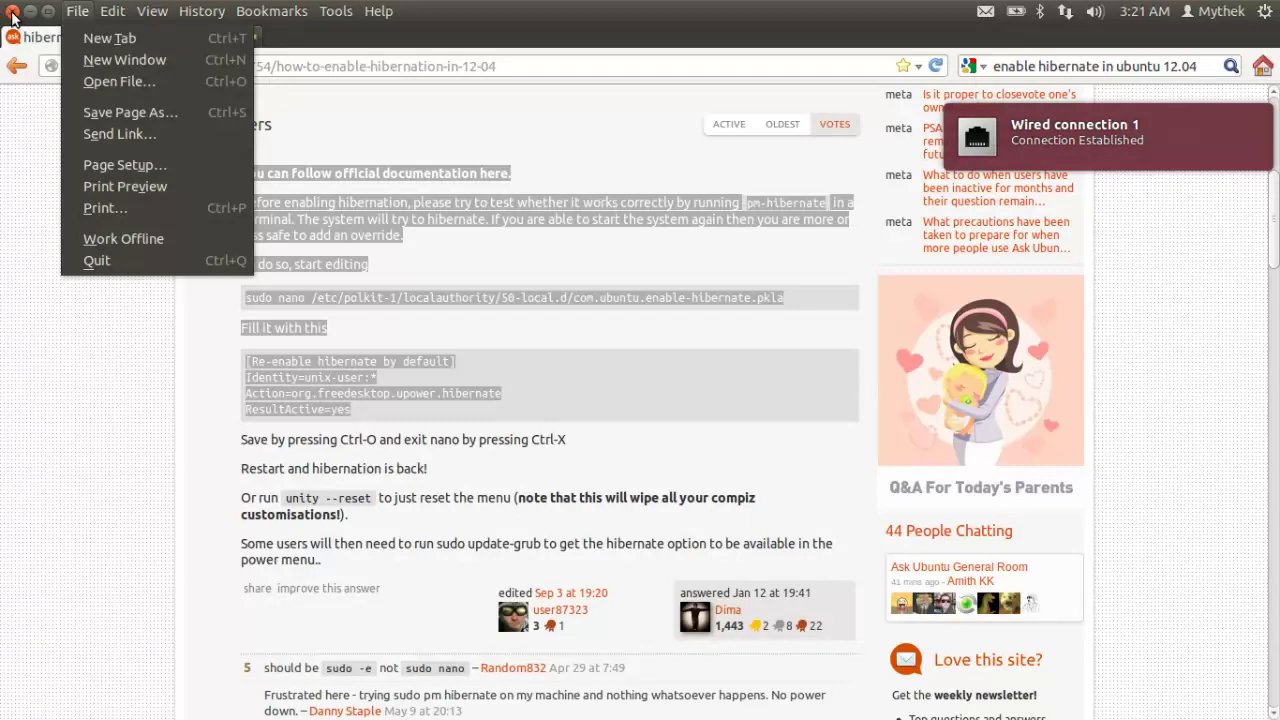
{"action": "left_click", "coordinate": [12, 16]}
{"action": "left_click", "coordinate": [12, 14]}
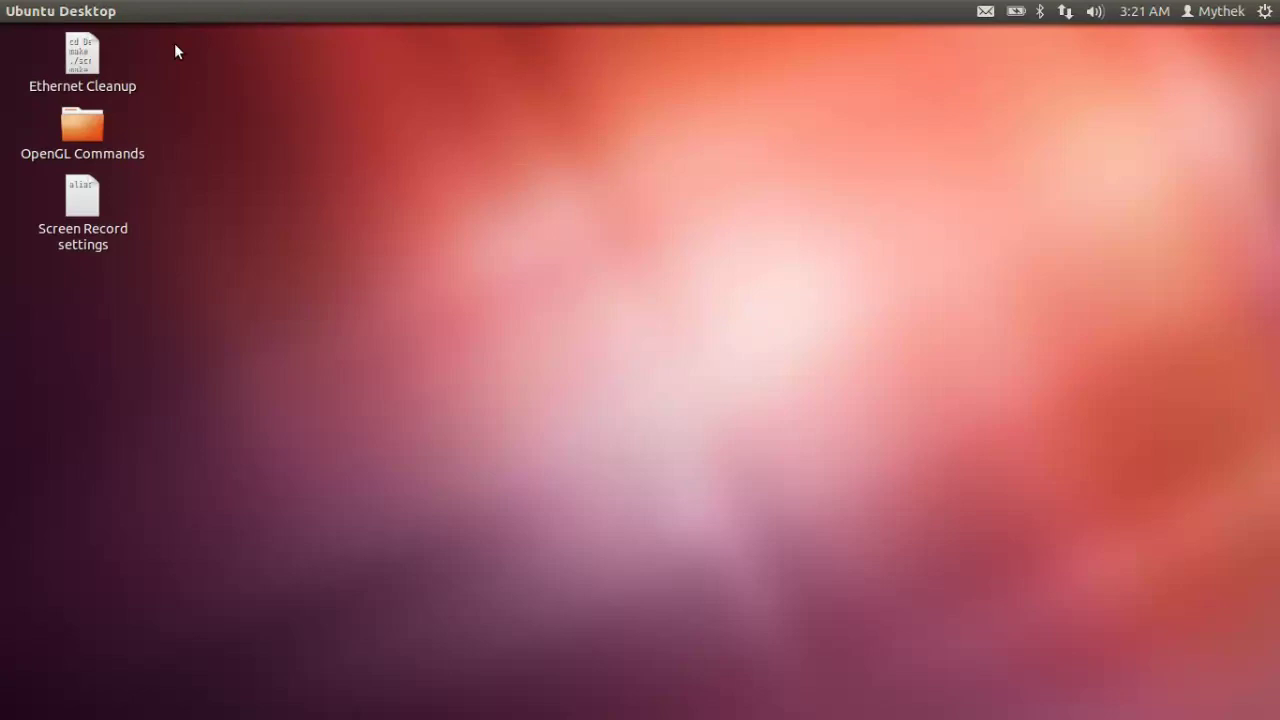
Step: Reopen the Ethernet Cleanup file from the desktop, highlight all of its recompile commands, and close it again
{"action": "mouse_move", "coordinate": [2, 8]}
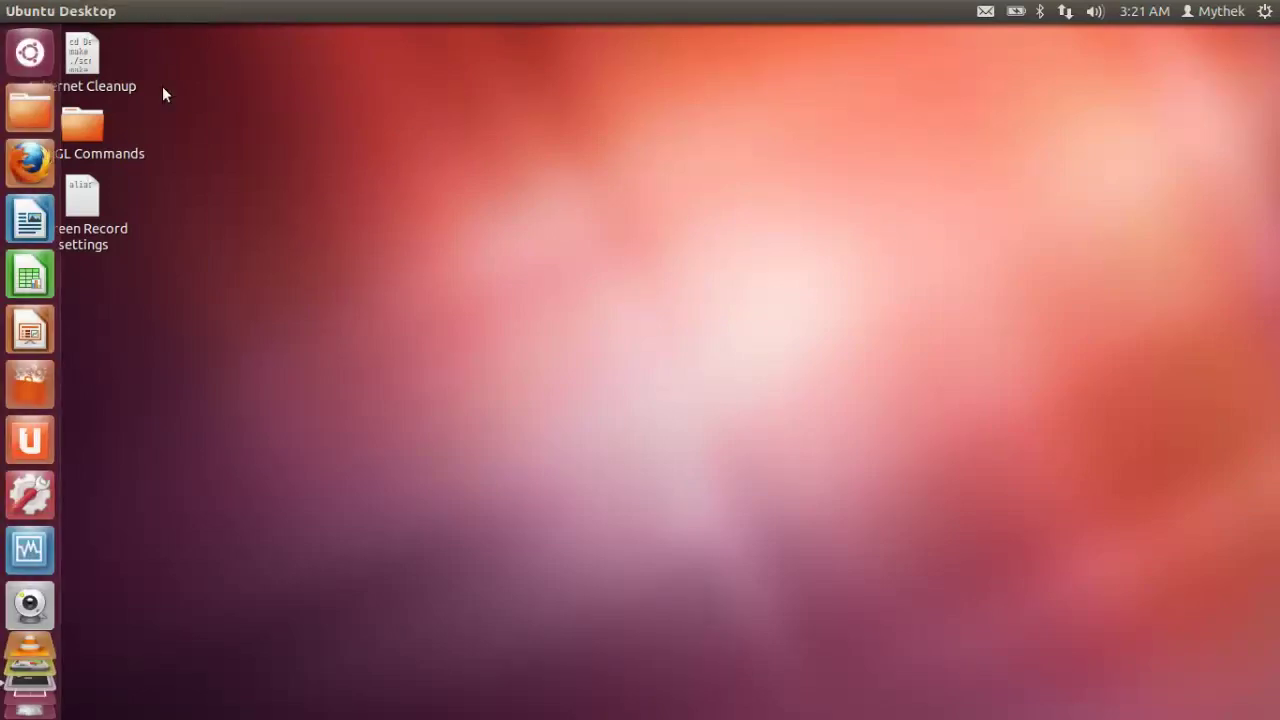
{"action": "double_click", "coordinate": [92, 64]}
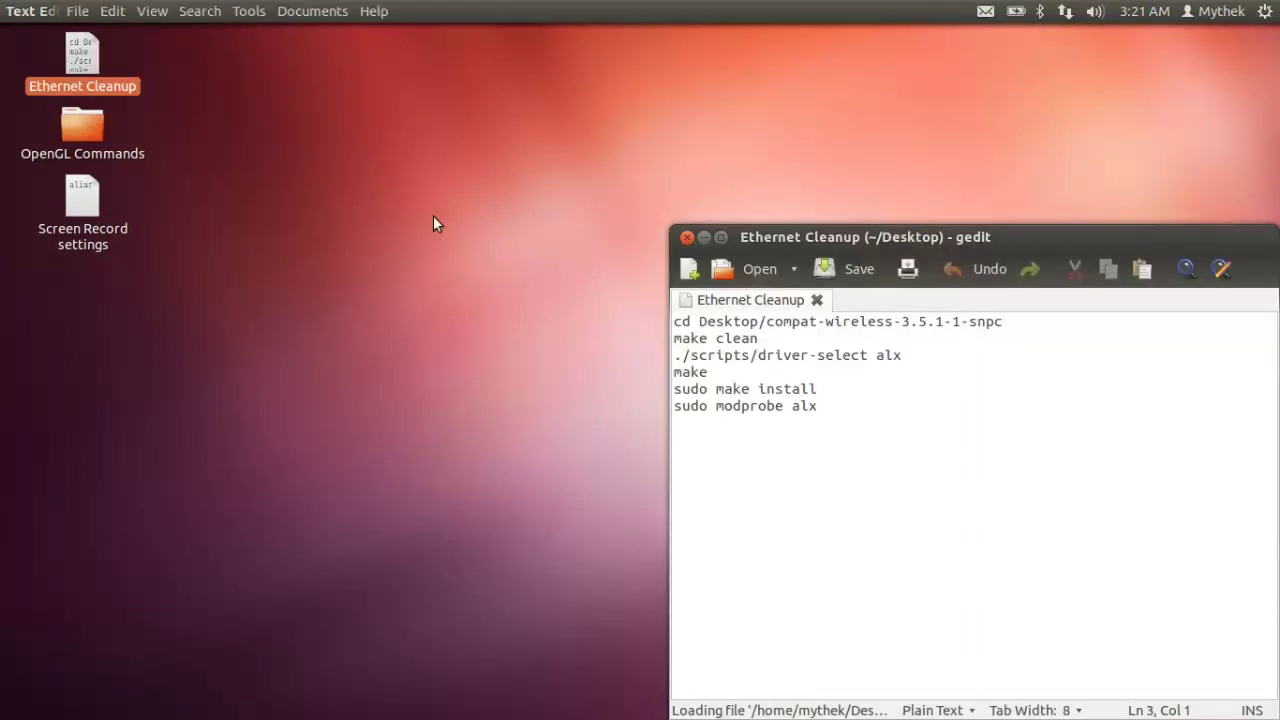
{"action": "left_click_drag", "start_coordinate": [877, 411], "coordinate": [570, 322]}
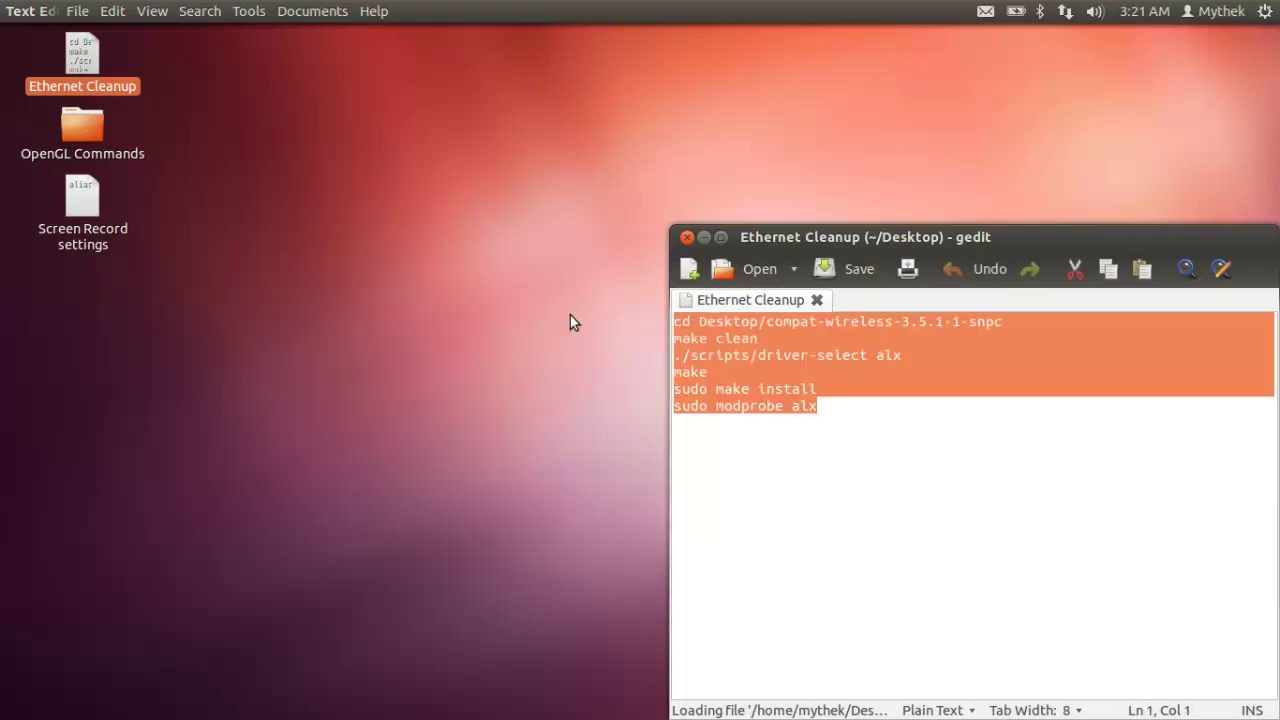
{"action": "left_click", "coordinate": [686, 238]}
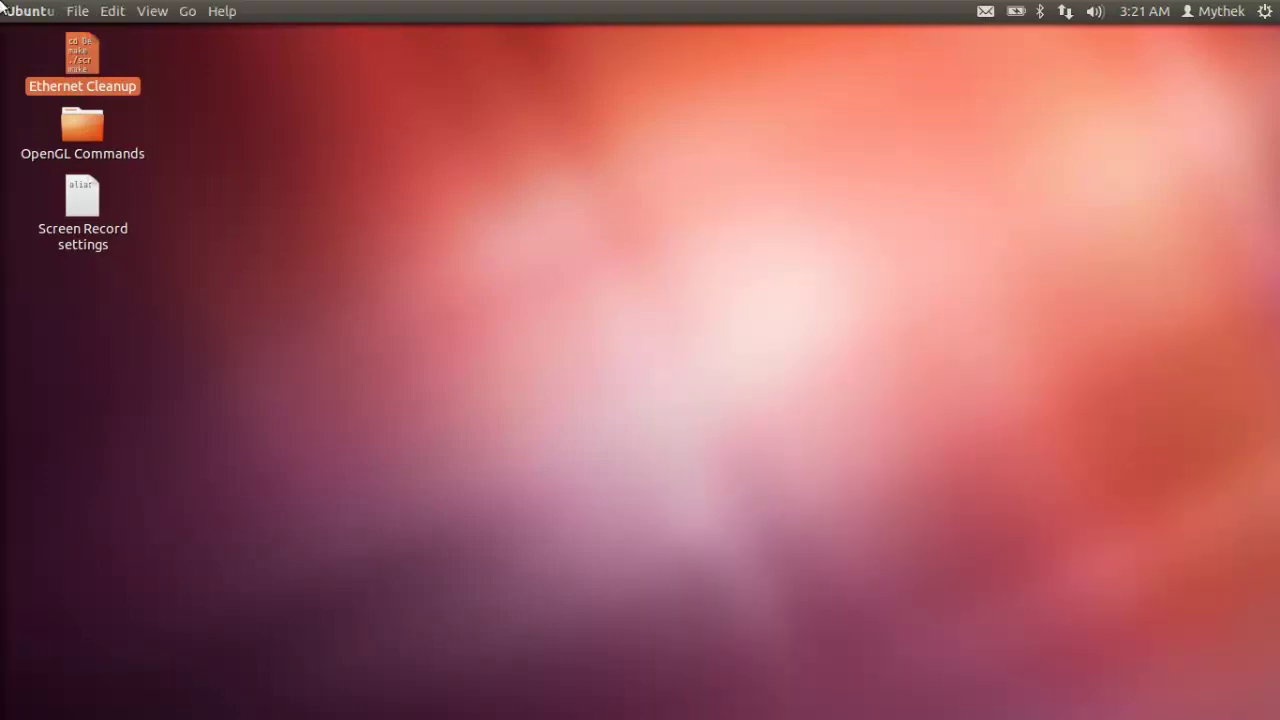
Step: Bring the terminal running the screen recording to the front and move its window clear of the desktop icons
{"action": "mouse_move", "coordinate": [0, 20]}
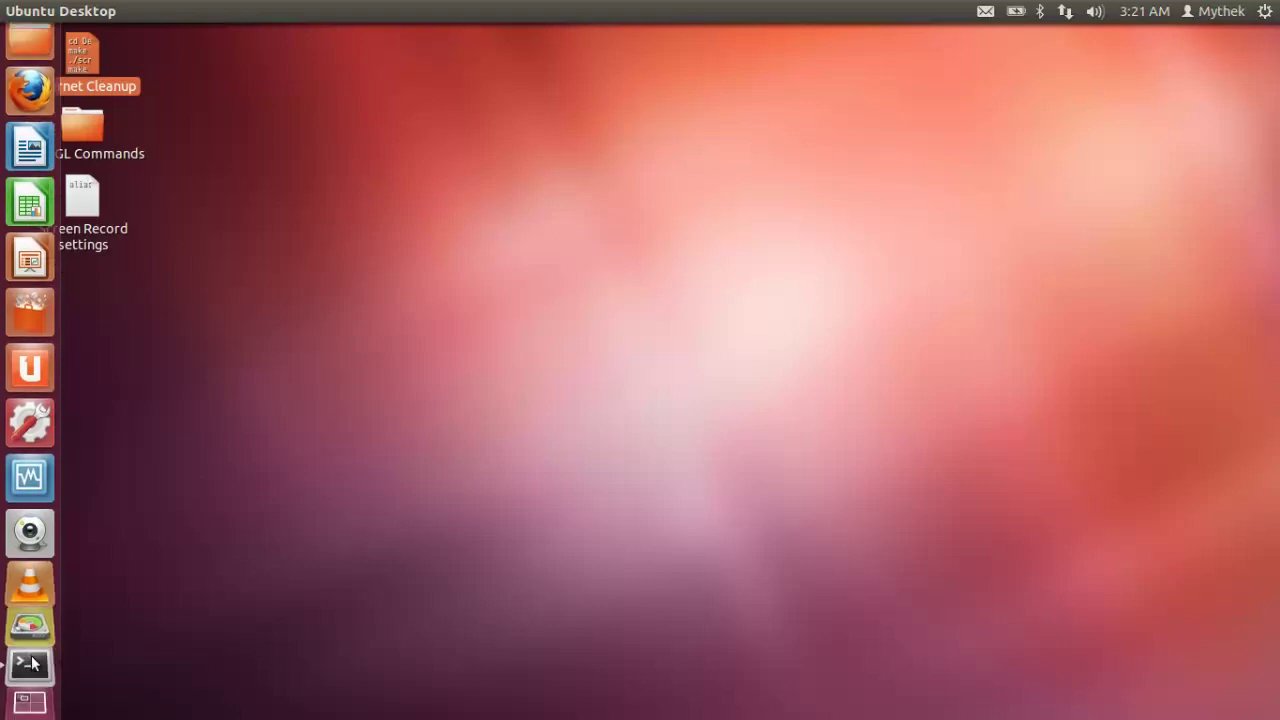
{"action": "left_click", "coordinate": [30, 657]}
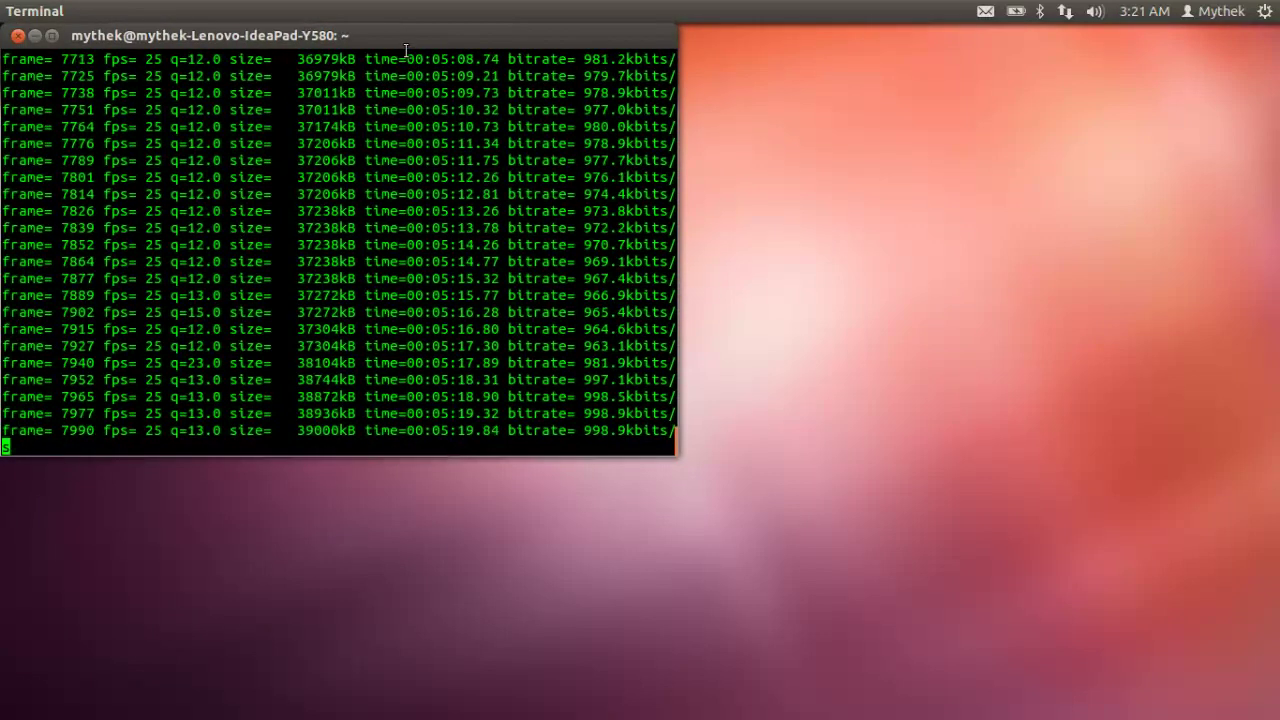
{"action": "left_click_drag", "start_coordinate": [400, 44], "coordinate": [621, 29]}
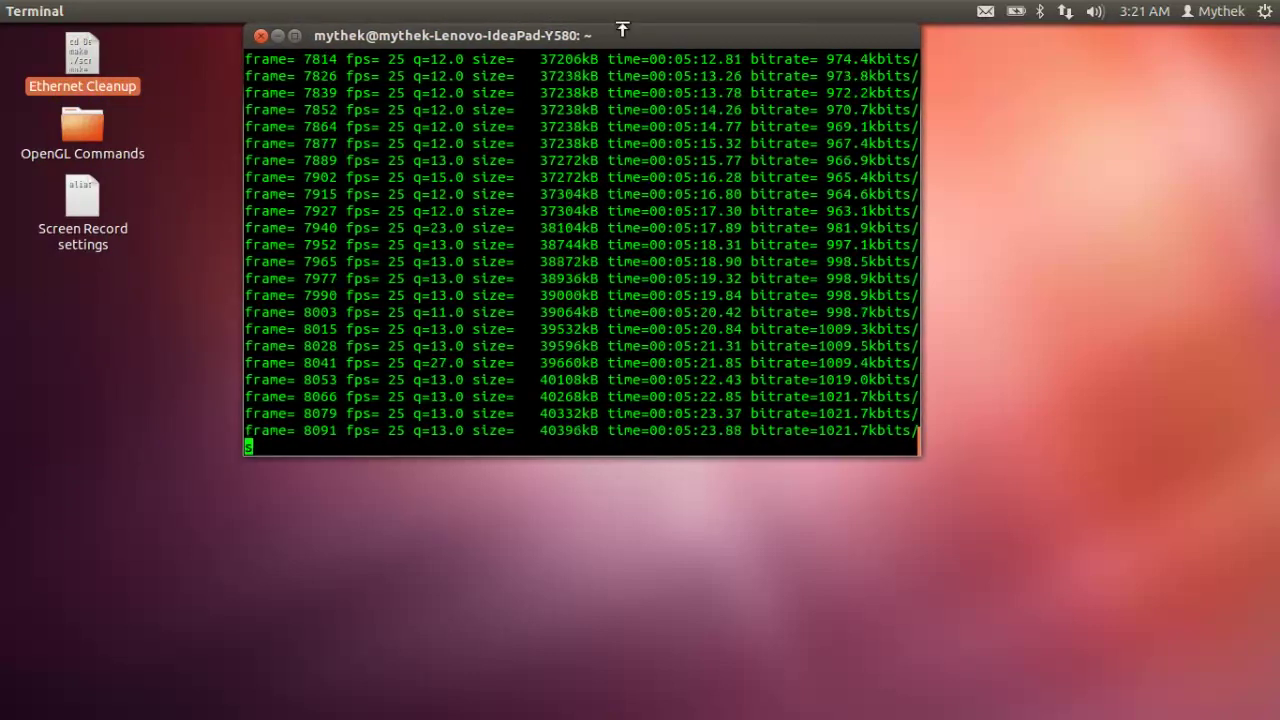